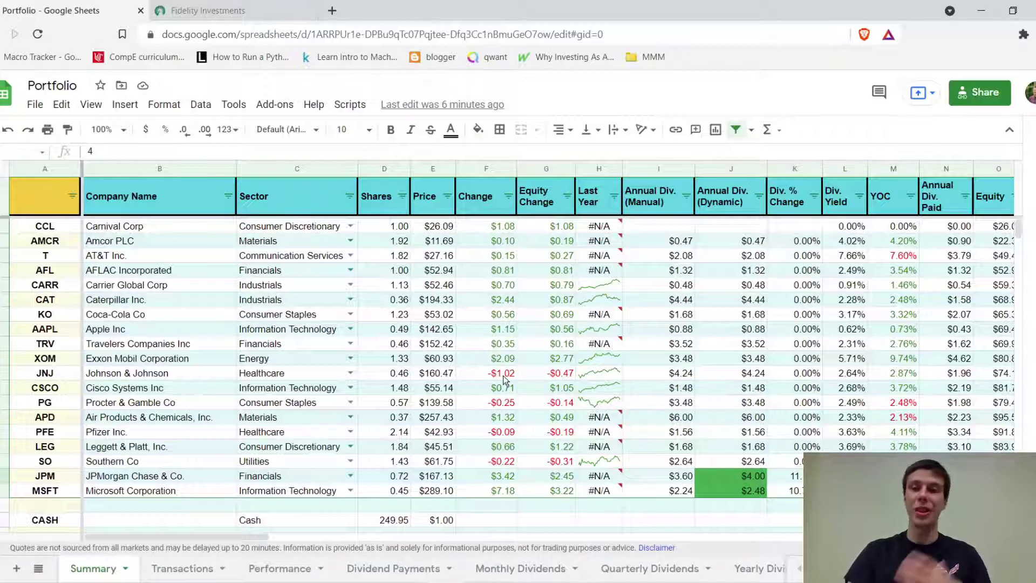
Enter $4.00 as JPM's and $2.48 as MSFT's manual annual dividend
{"action": "scroll", "coordinate": [505, 379], "scroll_direction": "down", "scroll_amount": 1}
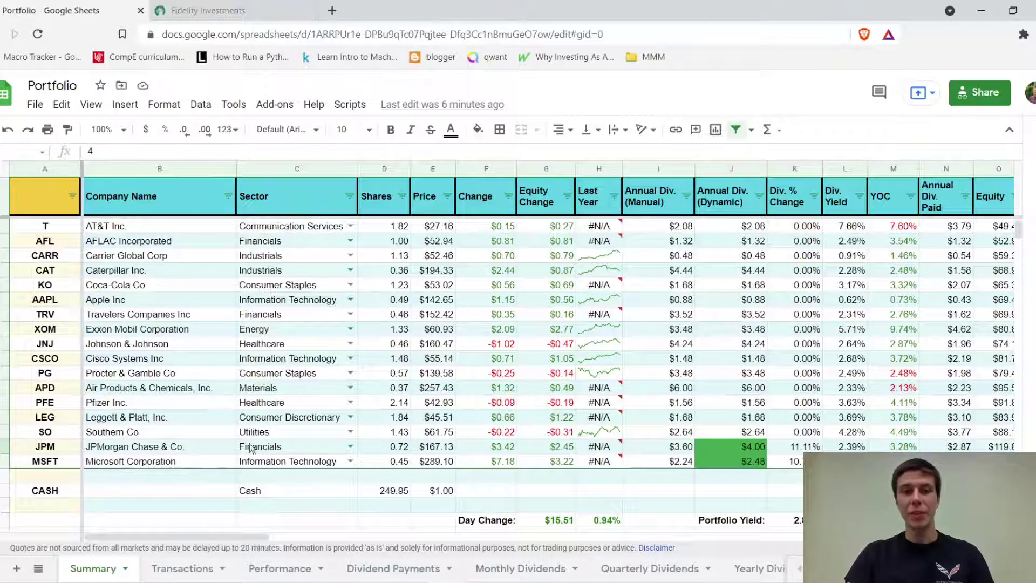
{"action": "scroll", "coordinate": [376, 460], "scroll_direction": "down", "scroll_amount": 3}
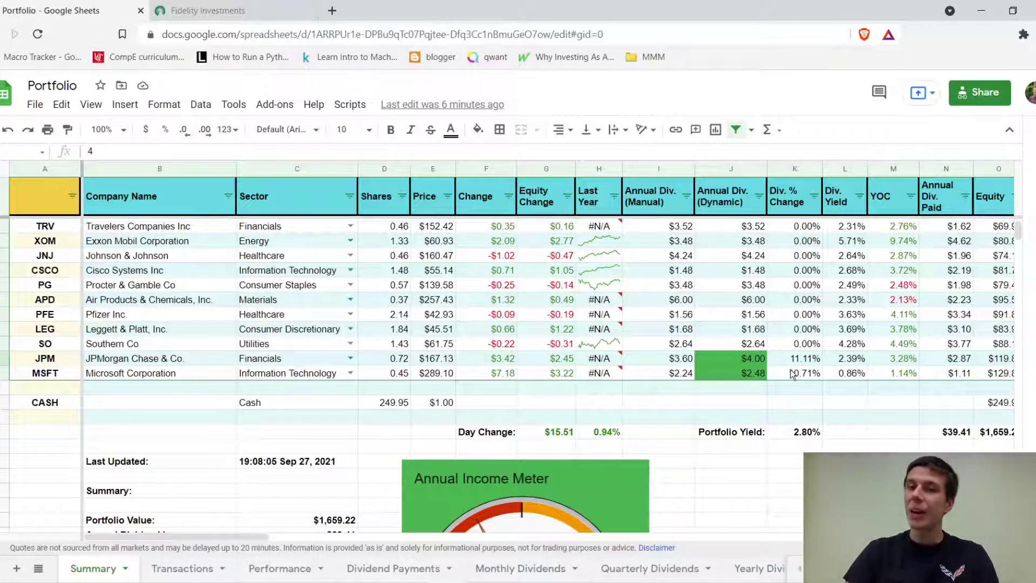
{"action": "left_click", "coordinate": [684, 363]}
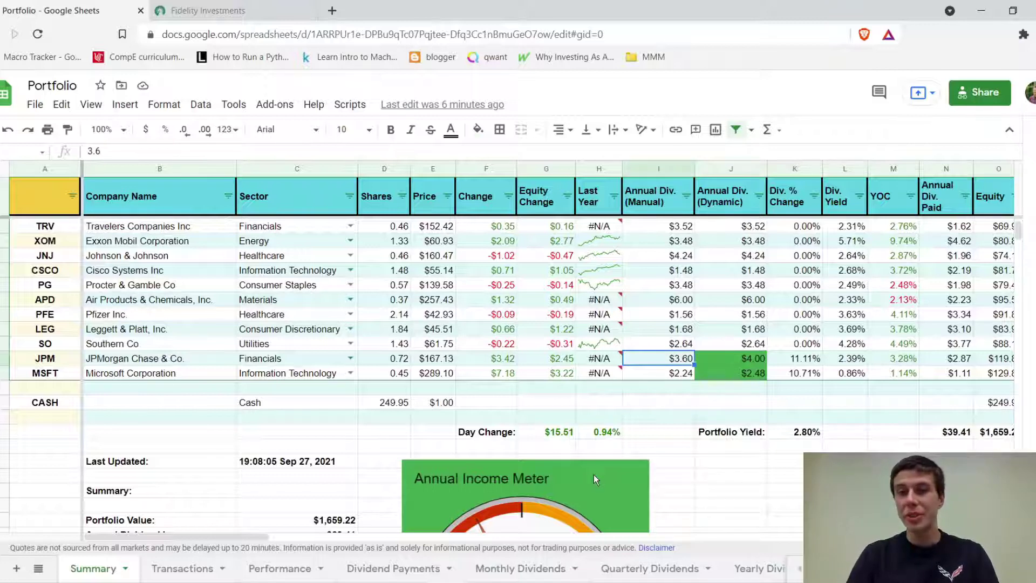
{"action": "type", "text": "4.00"}
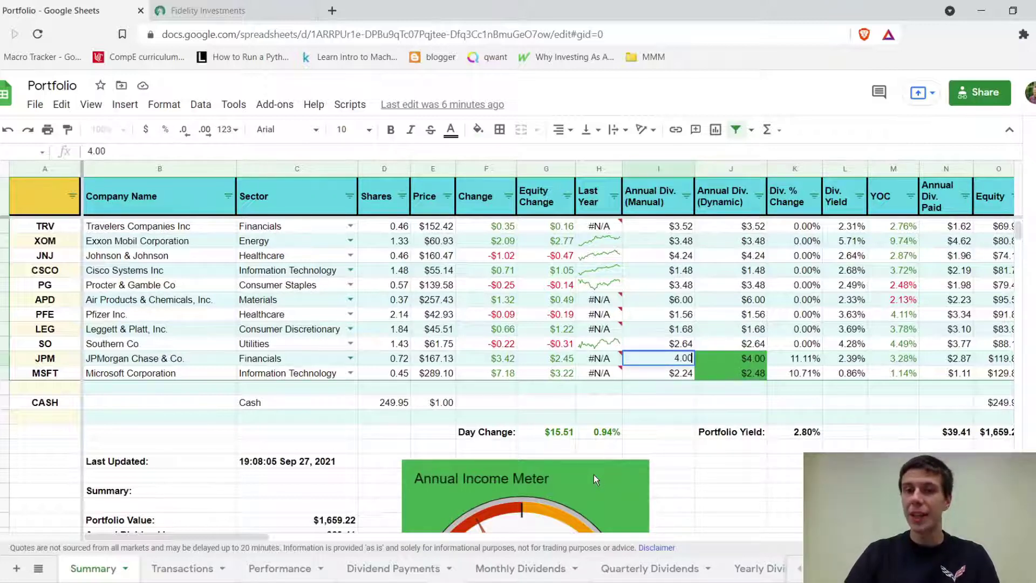
{"action": "key", "text": "Return"}
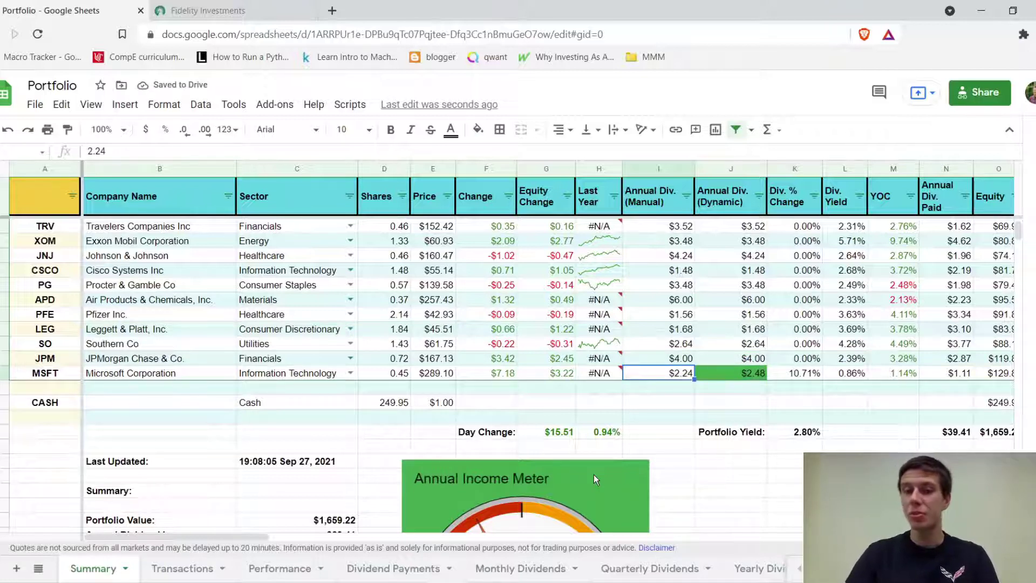
{"action": "type", "text": "2.48"}
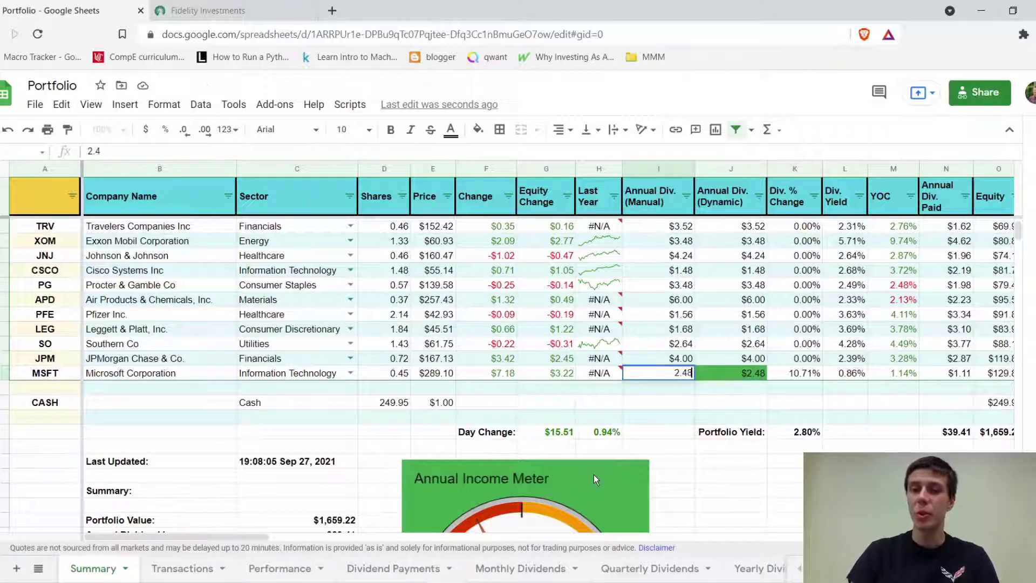
{"action": "key", "text": "Return"}
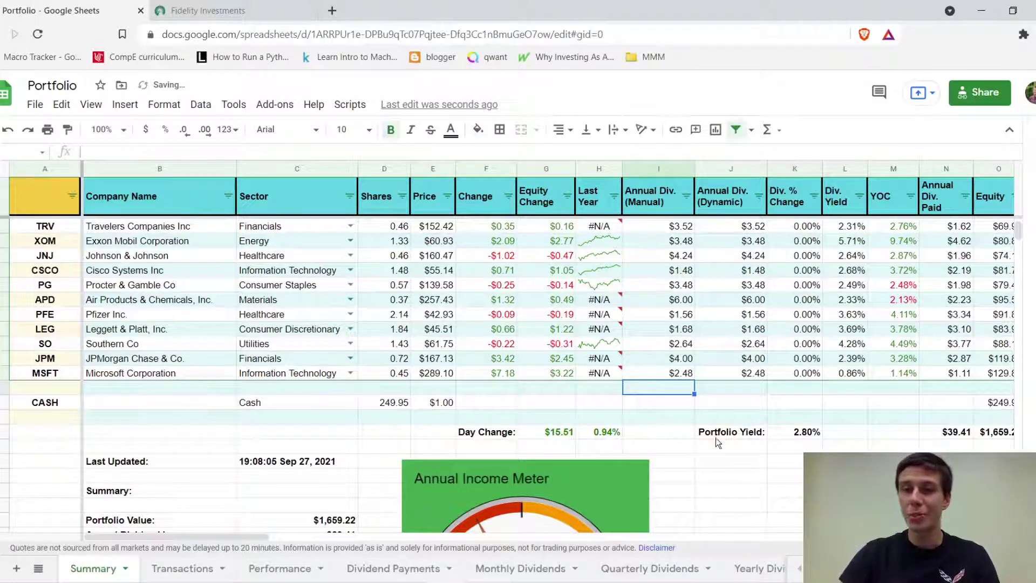
{"action": "scroll", "coordinate": [717, 435], "scroll_direction": "down", "scroll_amount": 3}
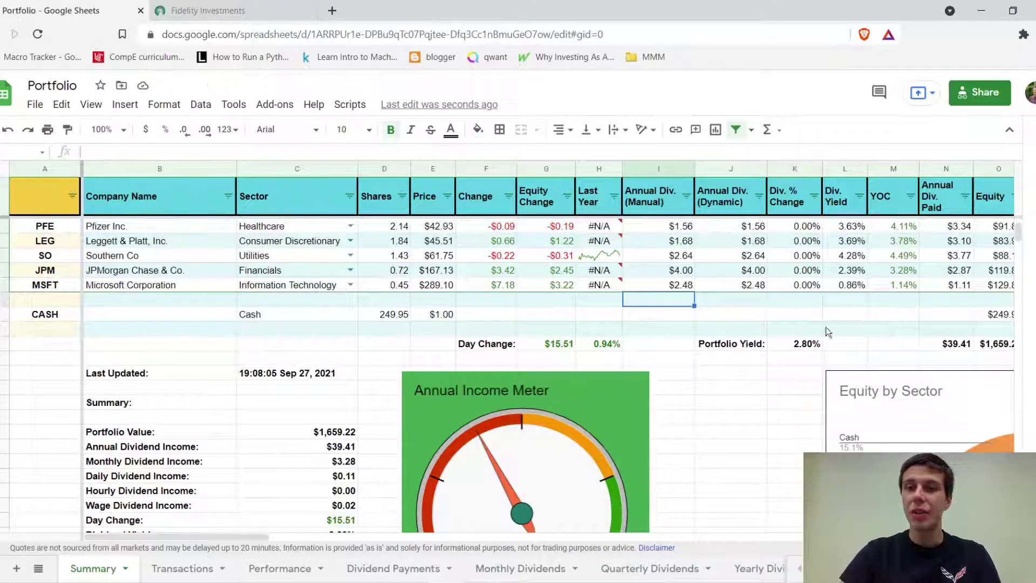
{"action": "scroll", "coordinate": [664, 420], "scroll_direction": "down", "scroll_amount": 5}
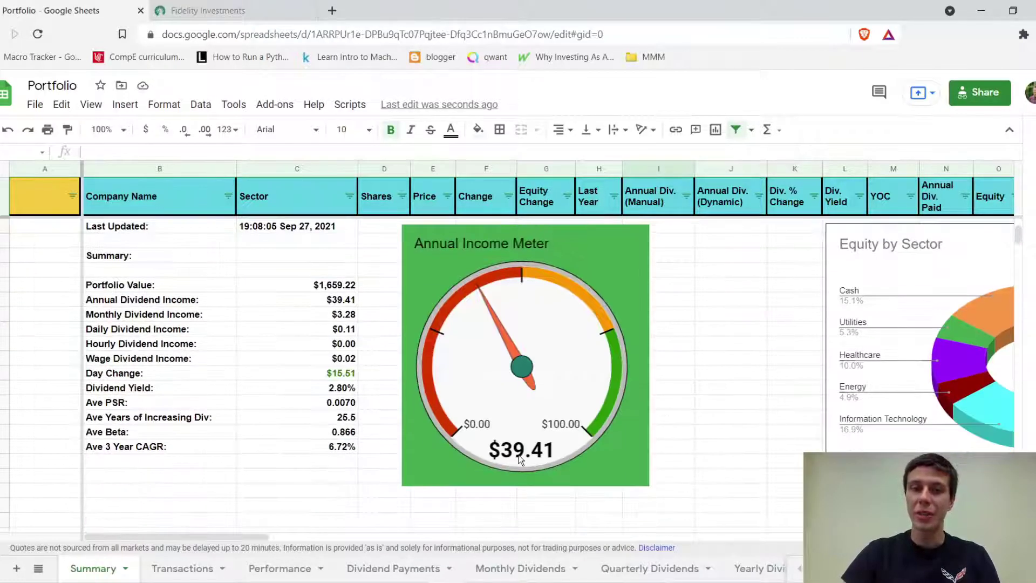
{"action": "scroll", "coordinate": [546, 432], "scroll_direction": "up", "scroll_amount": 1}
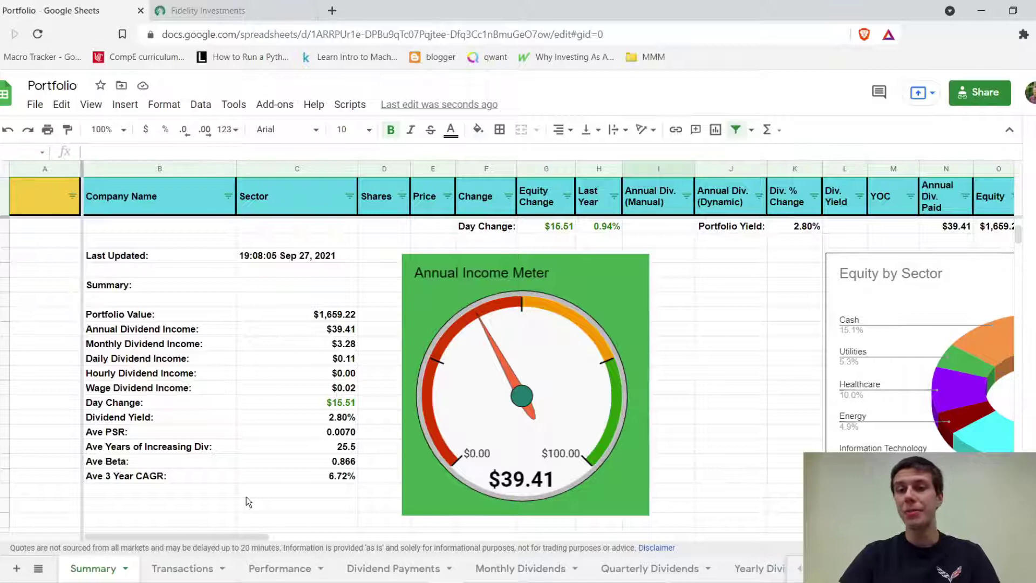
{"action": "scroll", "coordinate": [353, 436], "scroll_direction": "right", "scroll_amount": 5}
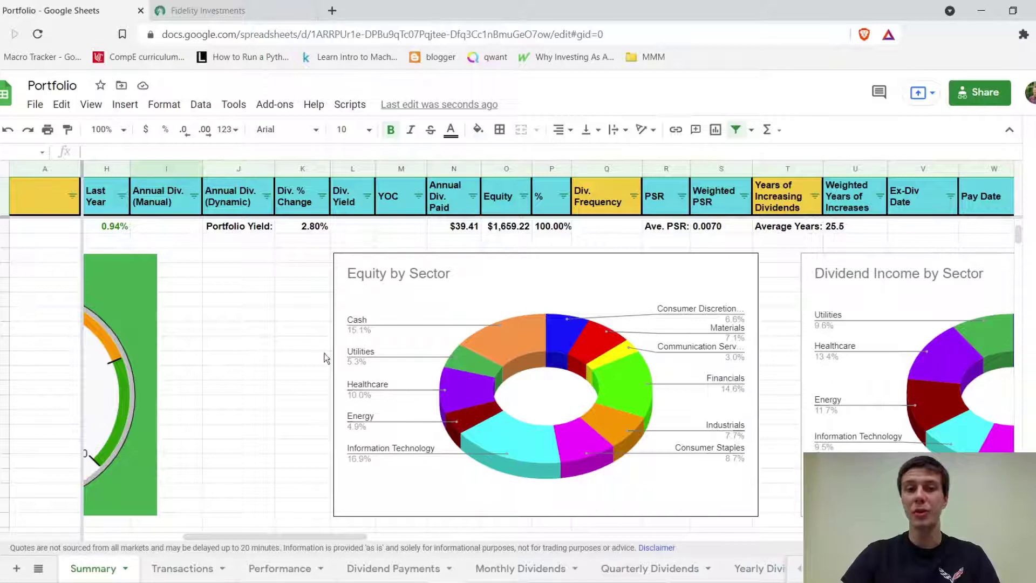
{"action": "scroll", "coordinate": [366, 331], "scroll_direction": "right", "scroll_amount": 1}
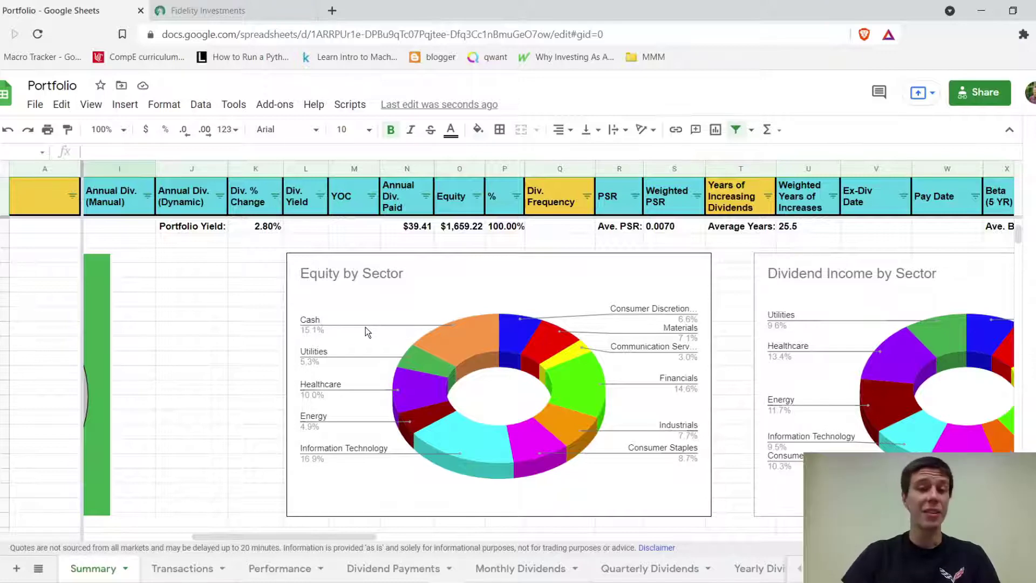
{"action": "scroll", "coordinate": [365, 328], "scroll_direction": "up", "scroll_amount": 3}
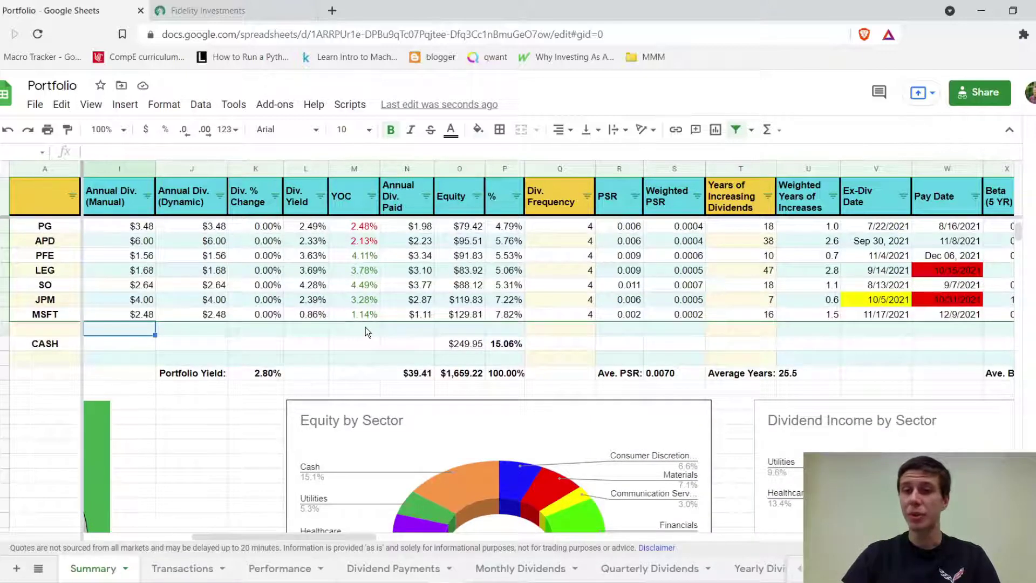
{"action": "scroll", "coordinate": [365, 331], "scroll_direction": "up", "scroll_amount": 4}
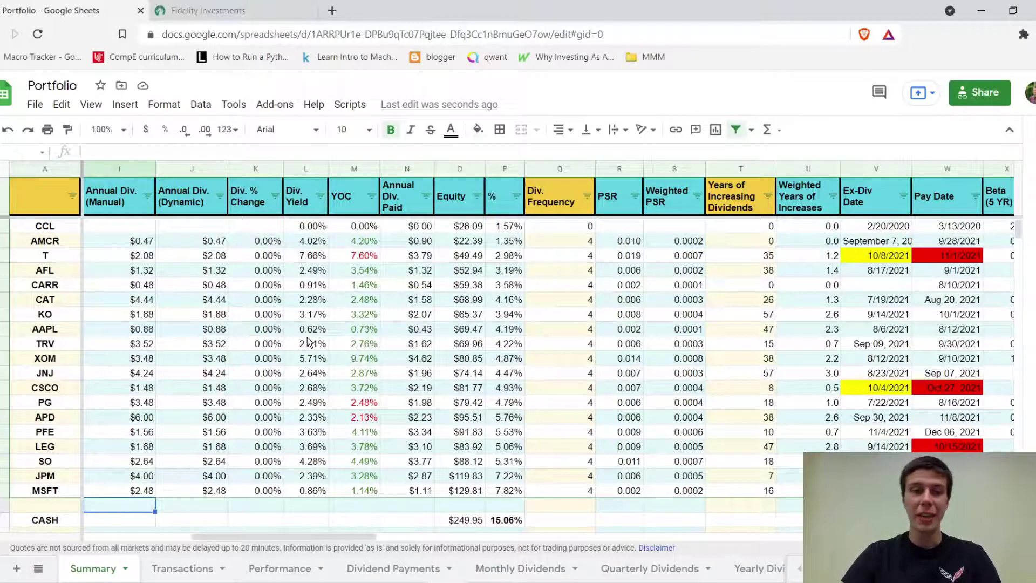
{"action": "scroll", "coordinate": [306, 338], "scroll_direction": "left", "scroll_amount": 5}
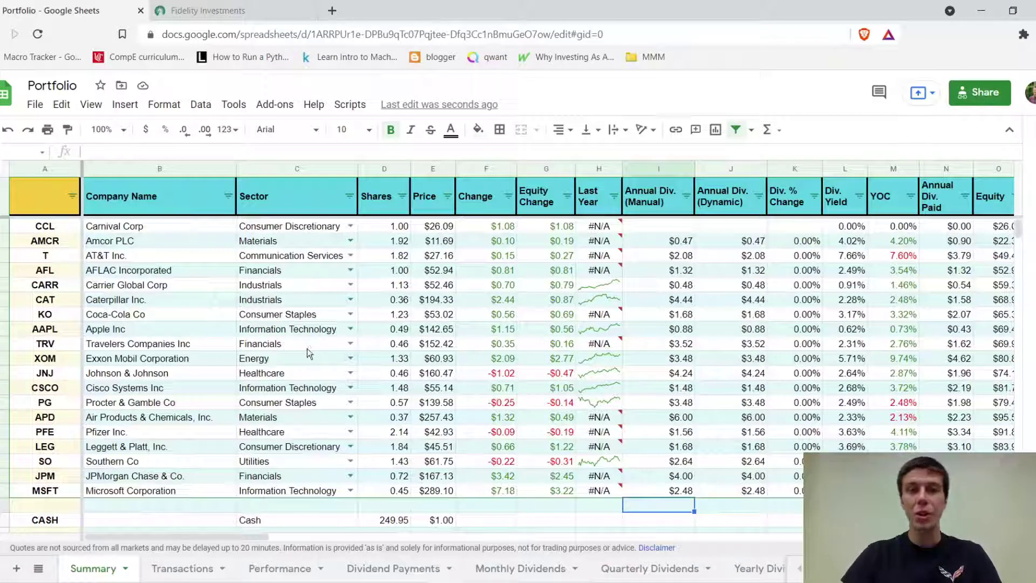
Export Fidelity's 09/01–09/30/2021 account history as a CSV into Downloads
{"action": "left_click", "coordinate": [229, 6]}
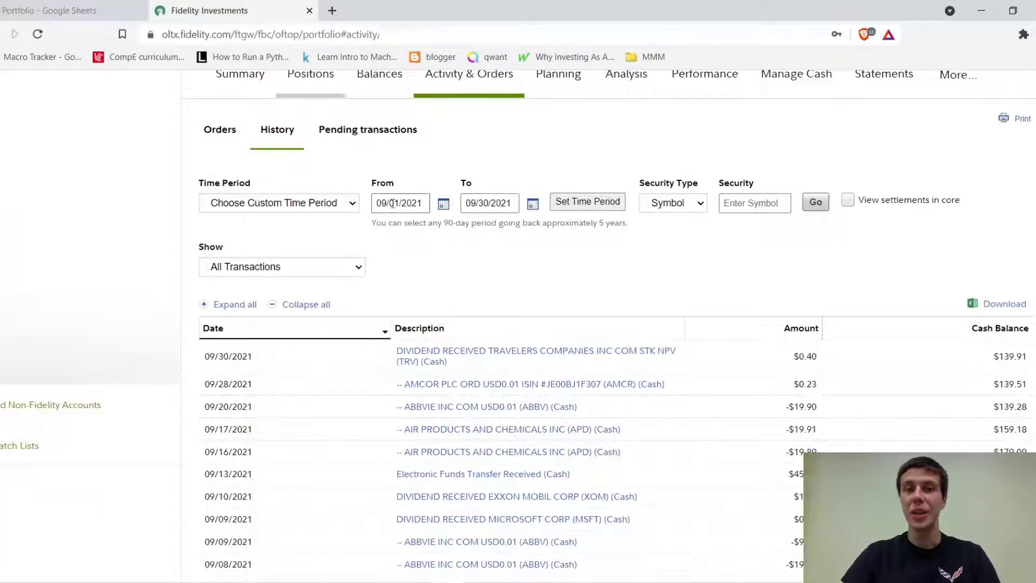
{"action": "scroll", "coordinate": [520, 246], "scroll_direction": "down", "scroll_amount": 2}
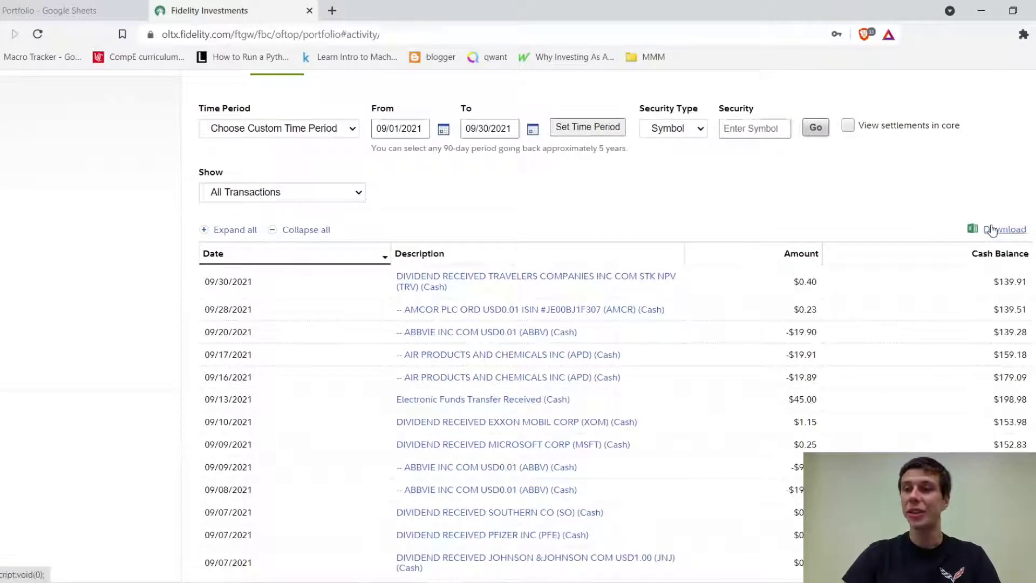
{"action": "left_click", "coordinate": [994, 229]}
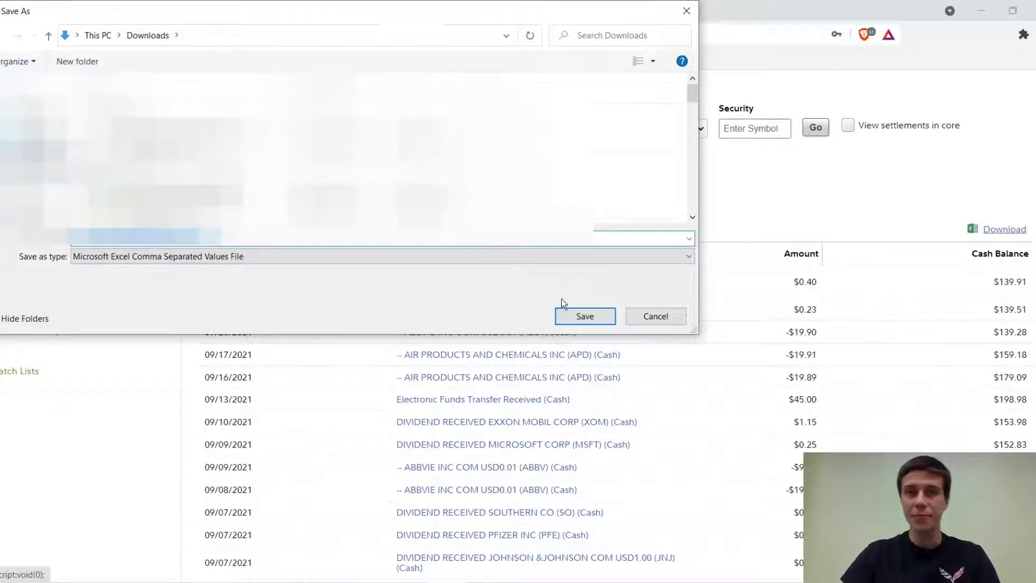
{"action": "left_click", "coordinate": [585, 321]}
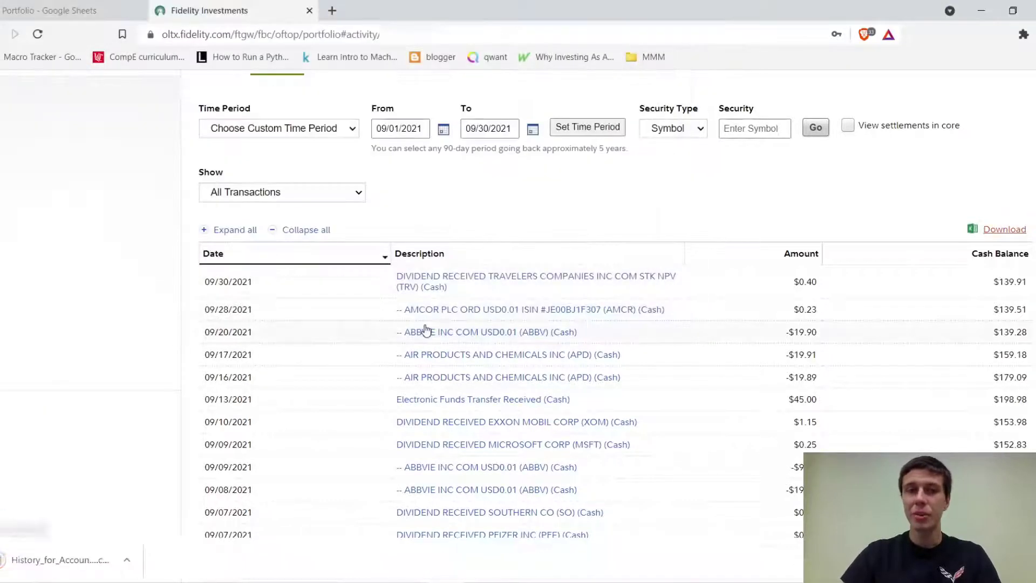
{"action": "scroll", "coordinate": [426, 329], "scroll_direction": "down", "scroll_amount": 2}
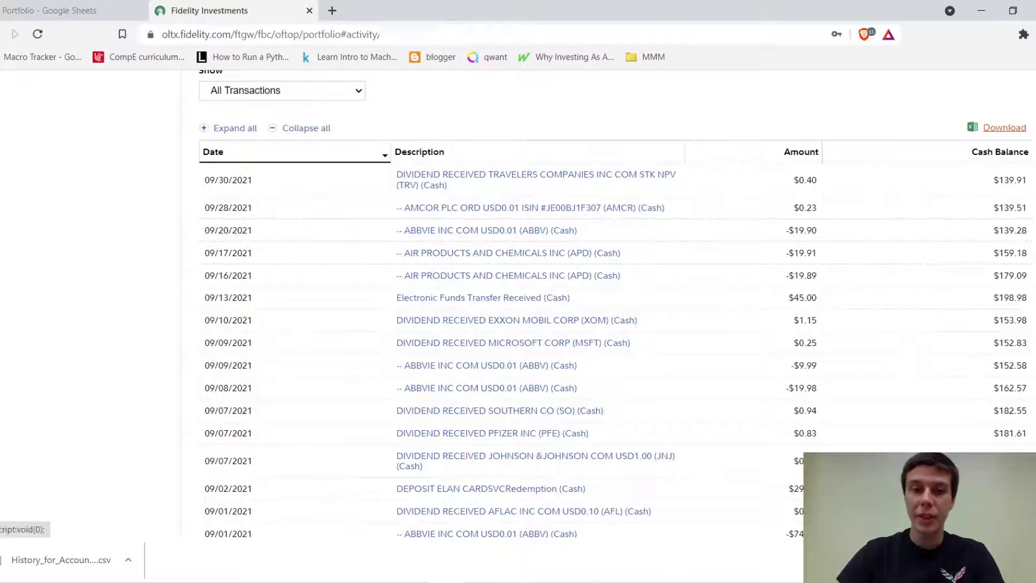
Run the Python script in Command Prompt on the downloaded history CSV
{"action": "mouse_move", "coordinate": [516, 581]}
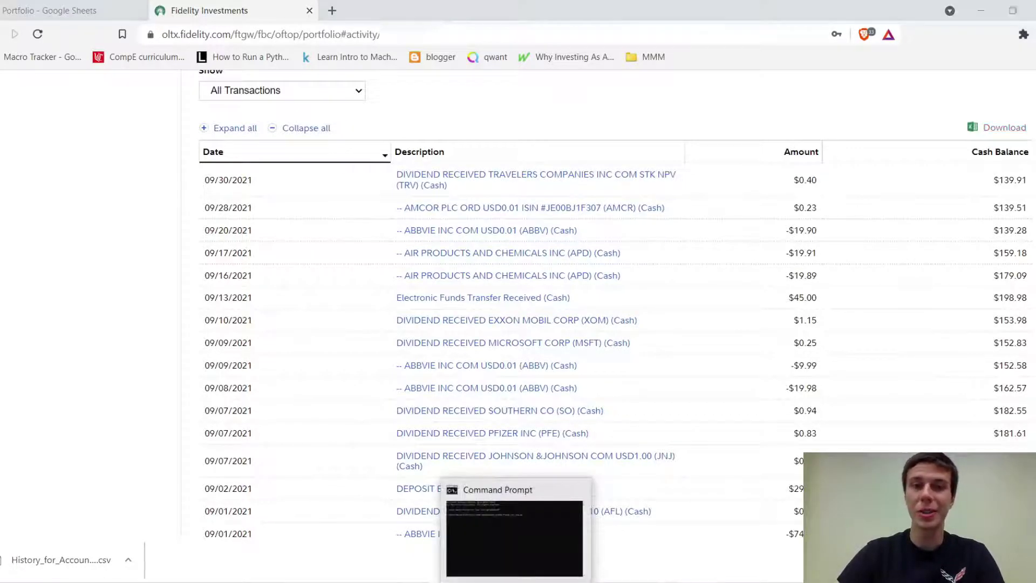
{"action": "left_click", "coordinate": [514, 537]}
{"action": "key", "text": "Return"}
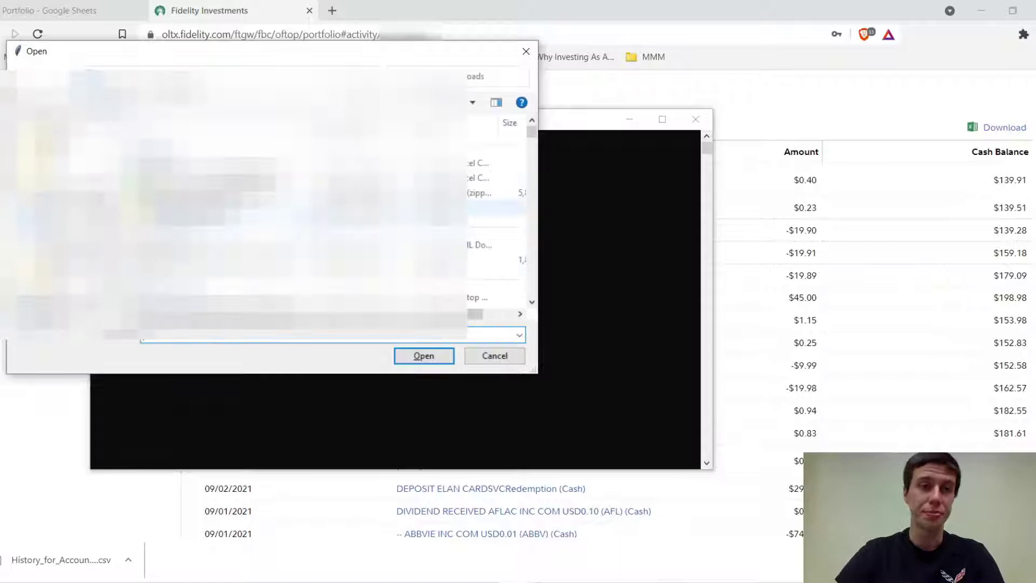
{"action": "left_click", "coordinate": [475, 162]}
{"action": "key", "text": "Return"}
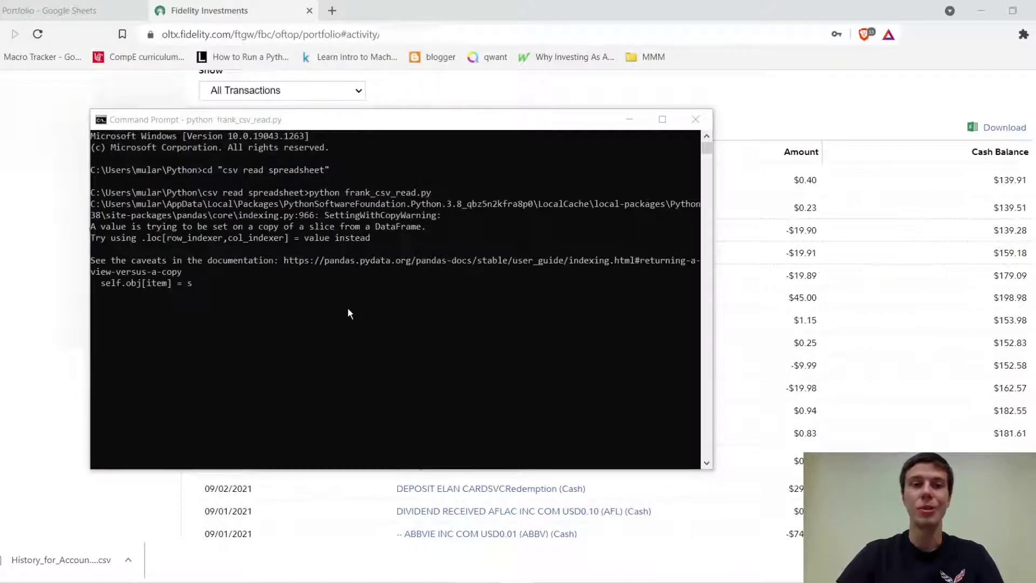
Show the latest Transactions sheet entries, ending at the 8/11/2021 CASH row
{"action": "left_click", "coordinate": [123, 6]}
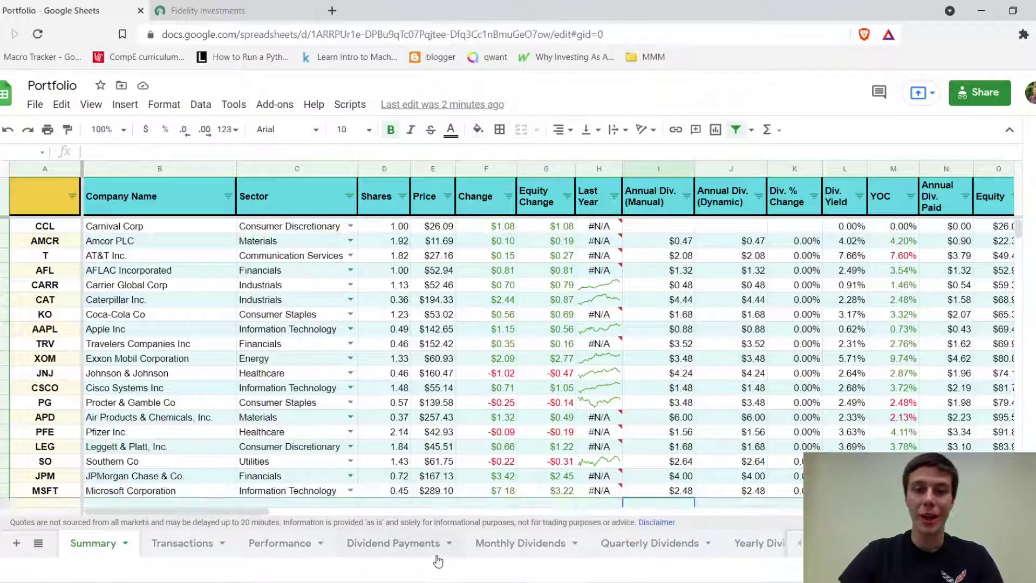
{"action": "left_click", "coordinate": [183, 568]}
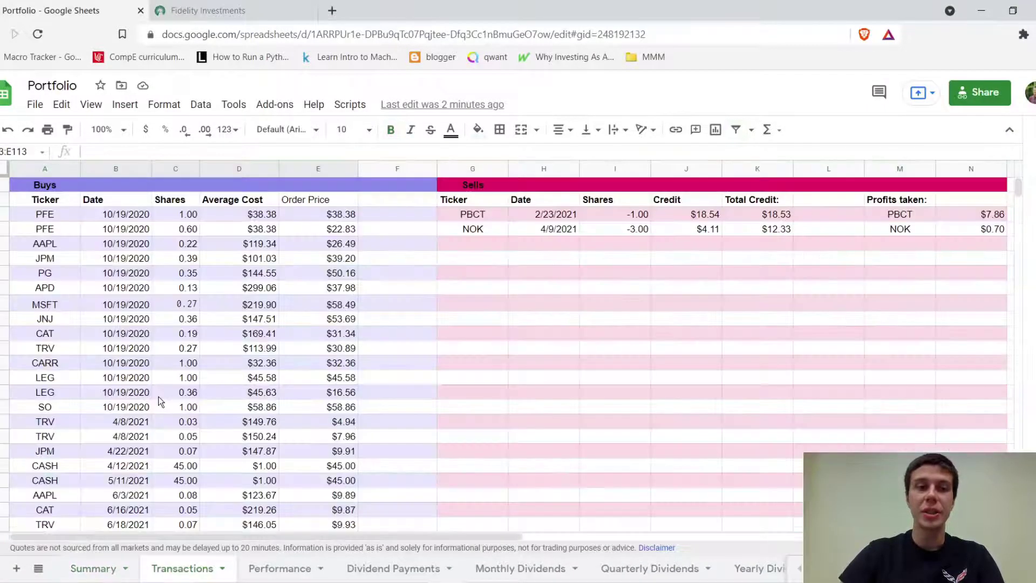
{"action": "scroll", "coordinate": [160, 401], "scroll_direction": "down", "scroll_amount": 20}
{"action": "scroll", "coordinate": [159, 401], "scroll_direction": "down", "scroll_amount": 1}
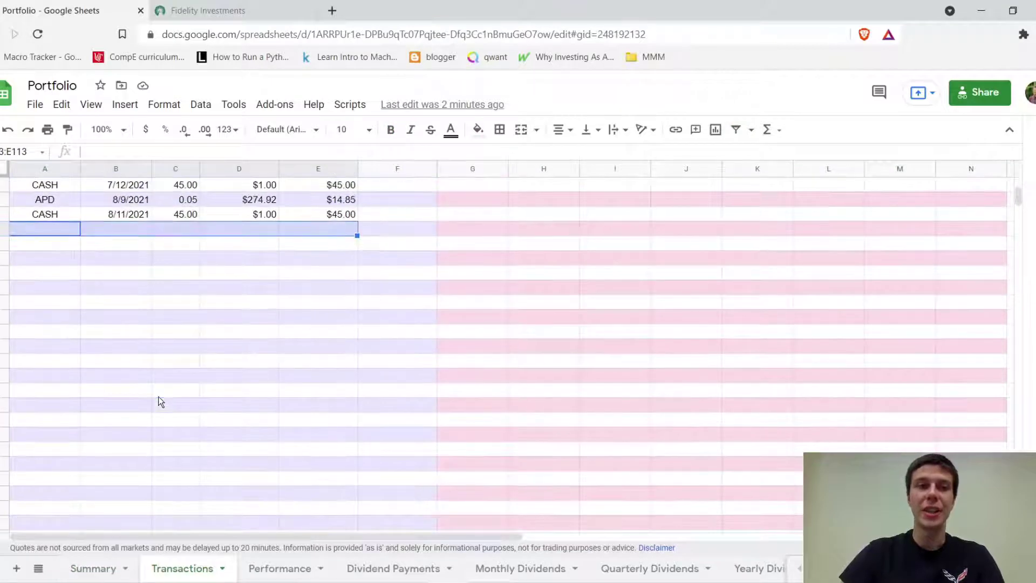
{"action": "left_click", "coordinate": [159, 401]}
{"action": "scroll", "coordinate": [160, 401], "scroll_direction": "up", "scroll_amount": 2}
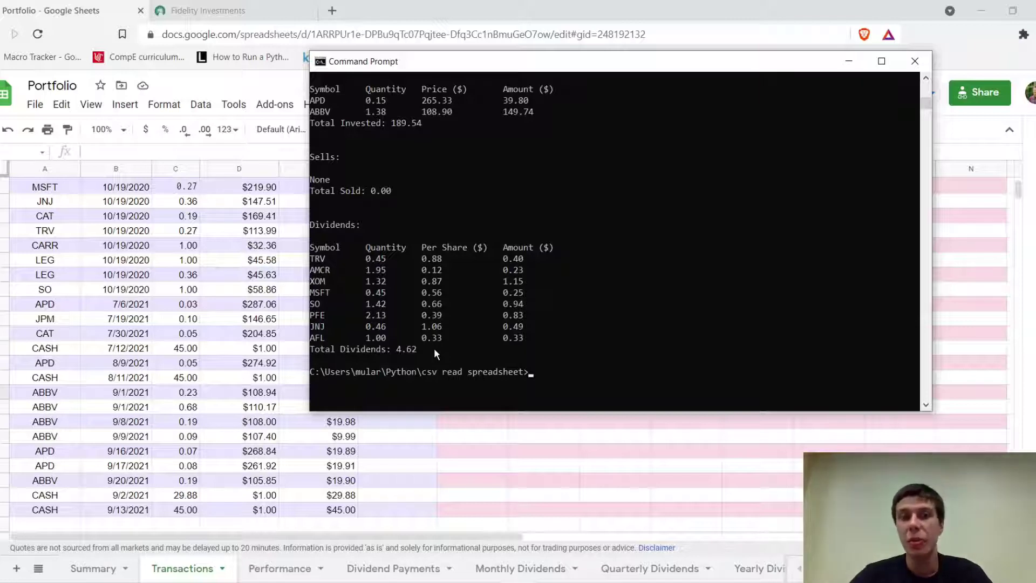
Type 'CC reward' in the note cell beside the $29.88 9/2/2021 CASH row
{"action": "left_click", "coordinate": [367, 485]}
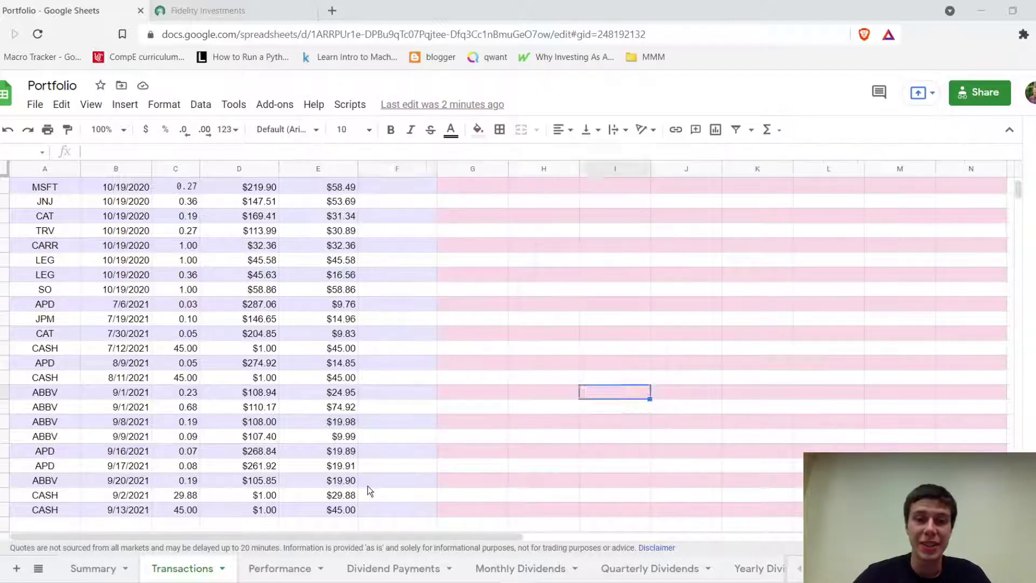
{"action": "scroll", "coordinate": [371, 502], "scroll_direction": "down", "scroll_amount": 1}
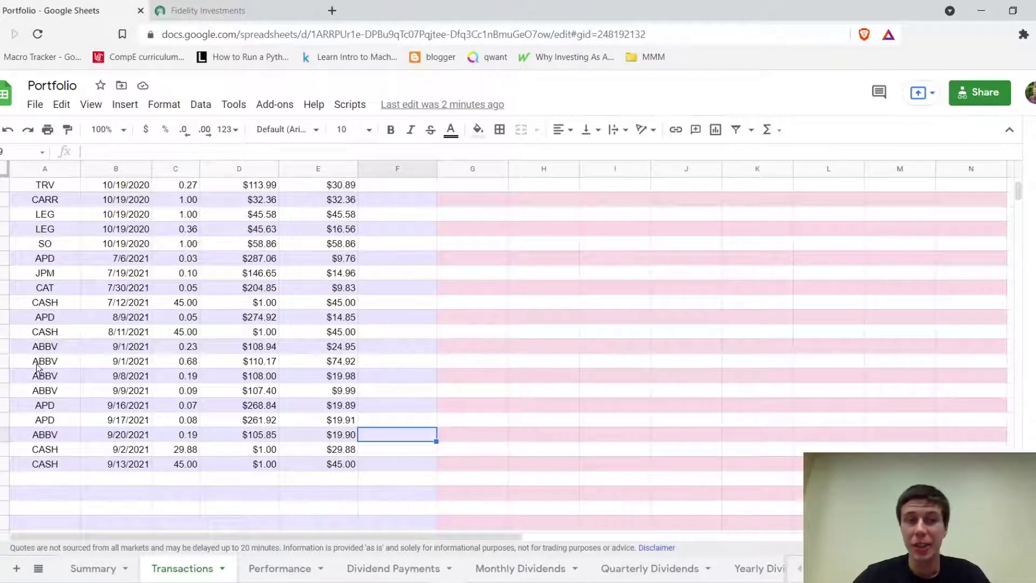
{"action": "left_click", "coordinate": [395, 453]}
{"action": "type", "text": "CC"}
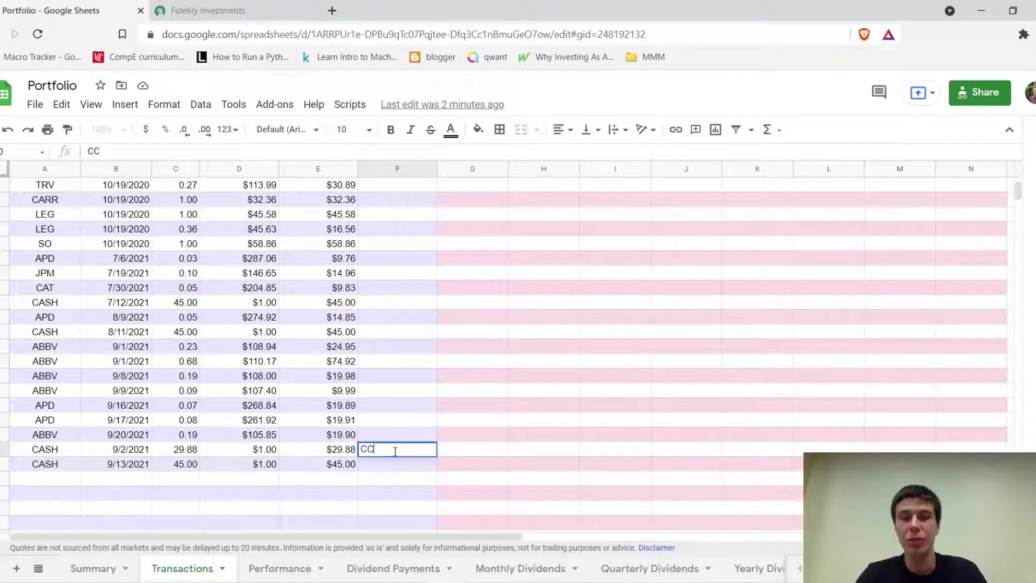
{"action": "type", "text": " reward"}
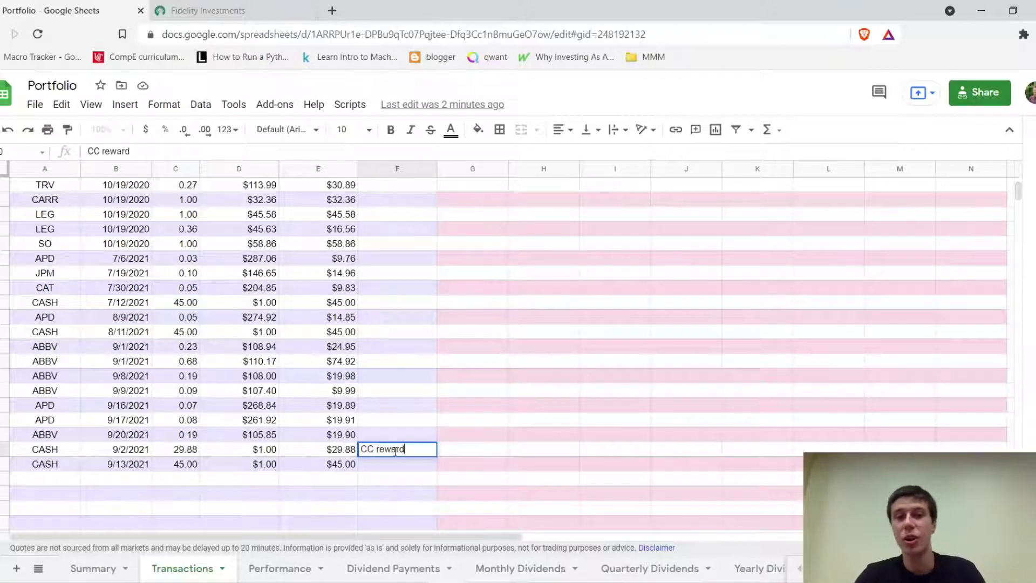
{"action": "key", "text": "Return"}
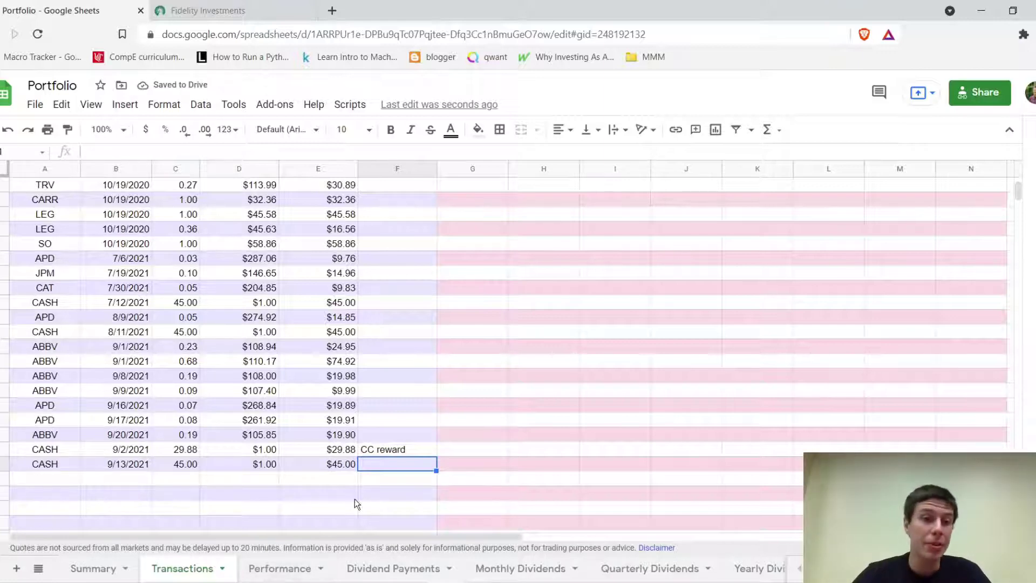
Browse Dividend Payments and Monthly Dividends, then show Quarterly Dividends with 2021-Q3 at $9.46
{"action": "left_click", "coordinate": [386, 567]}
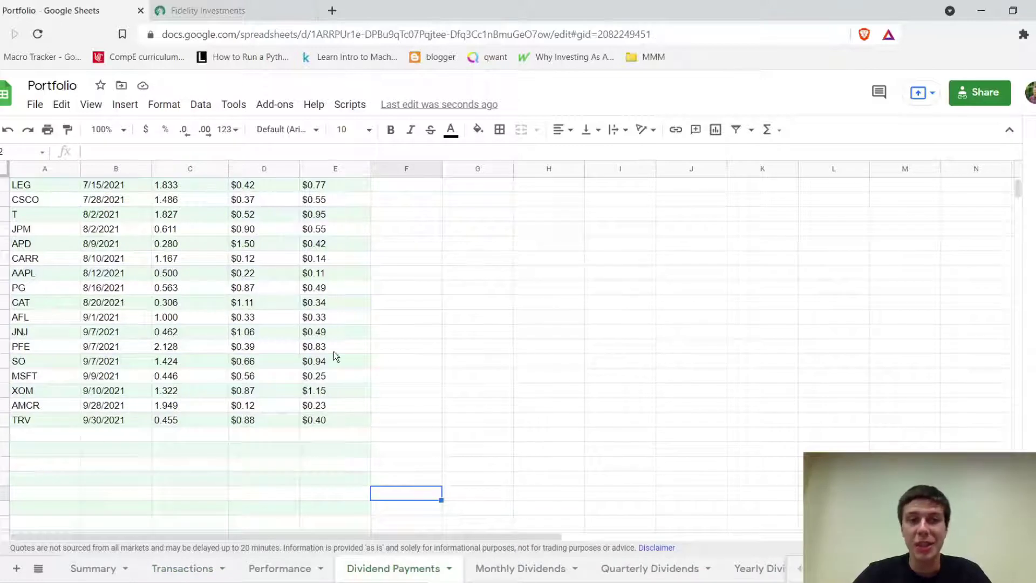
{"action": "left_click", "coordinate": [546, 569]}
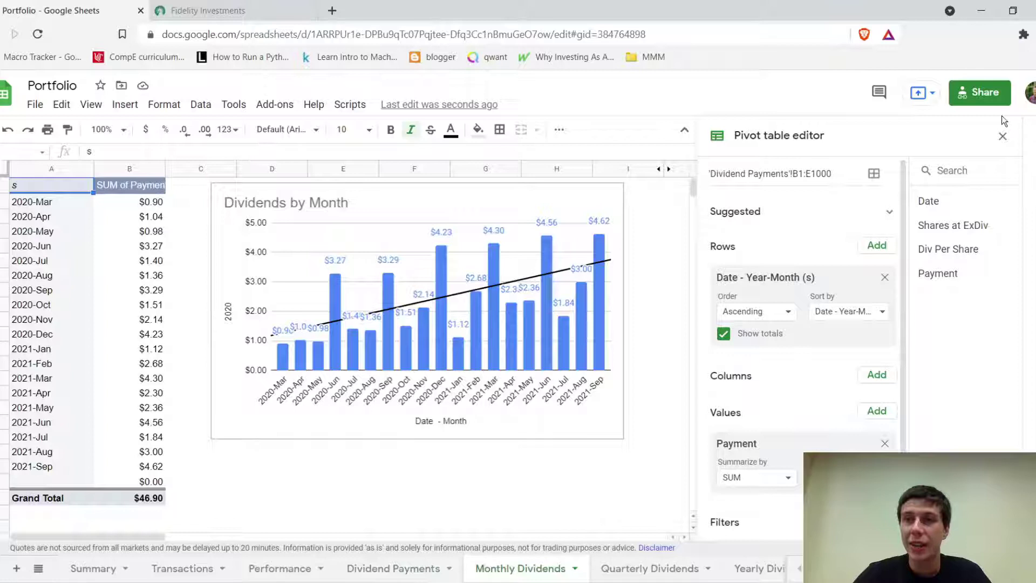
{"action": "left_click", "coordinate": [1003, 136]}
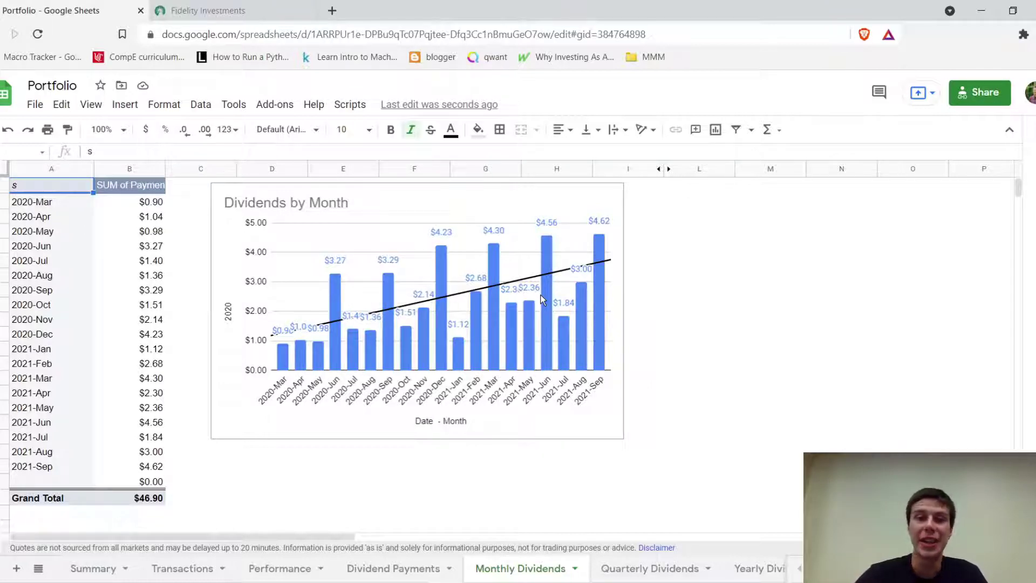
{"action": "left_click", "coordinate": [614, 579]}
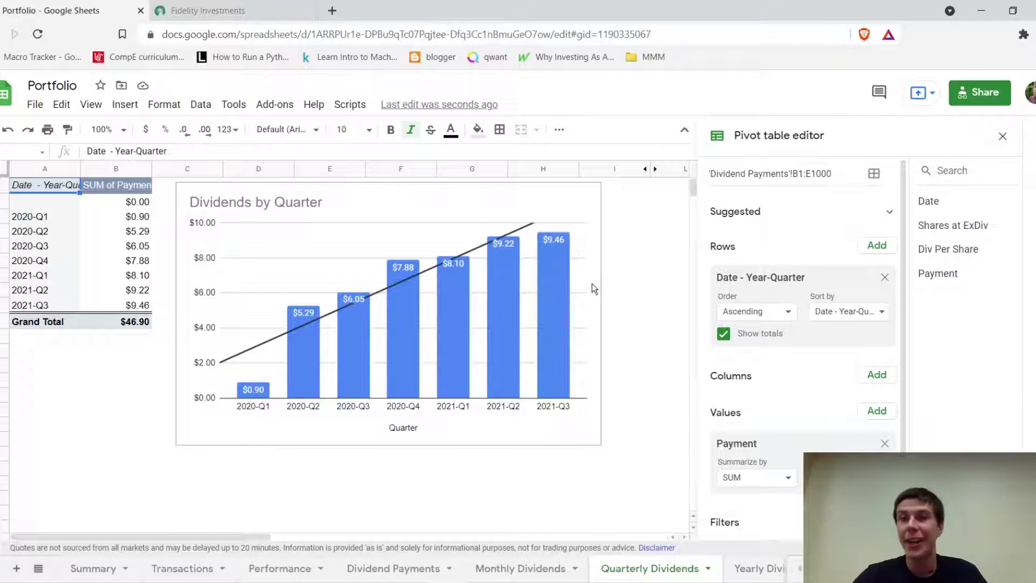
Close the pivot editor and show Yearly Dividends: 2020 $20.12, 2021 $26.78
{"action": "left_click", "coordinate": [1002, 137]}
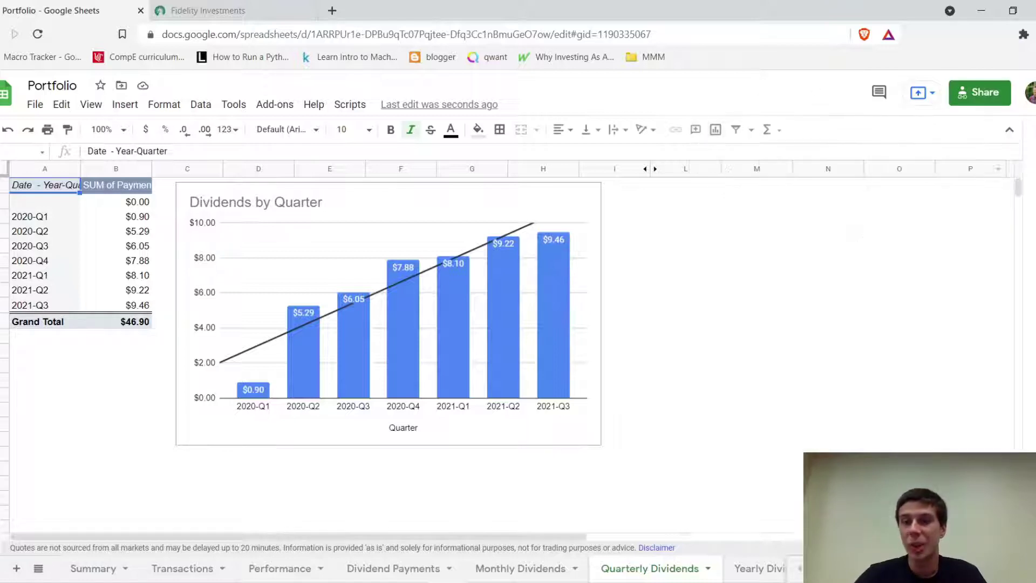
{"action": "left_click", "coordinate": [750, 576]}
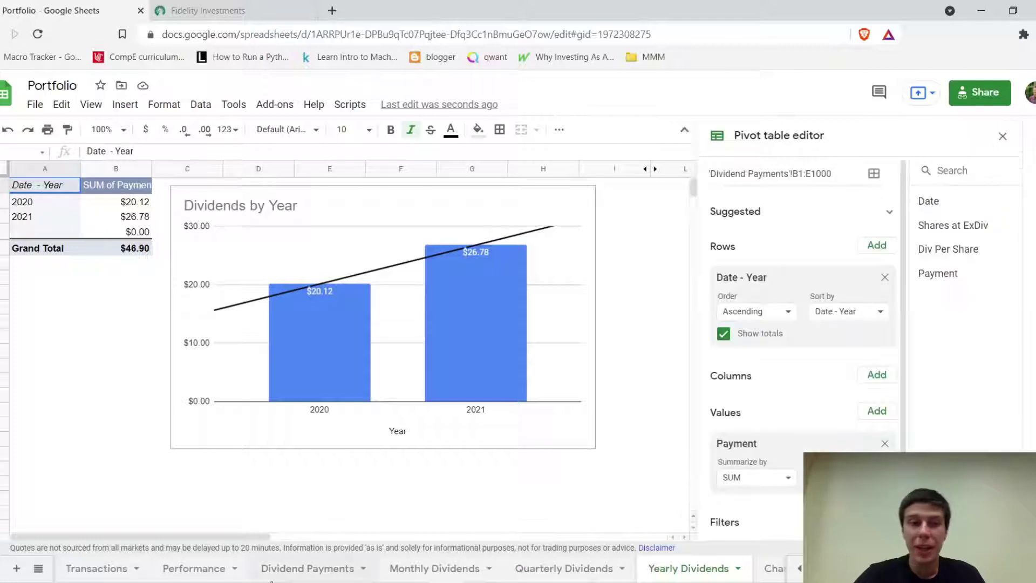
Go back to the Summary sheet and scroll to the holdings through MSFT
{"action": "left_click", "coordinate": [800, 570]}
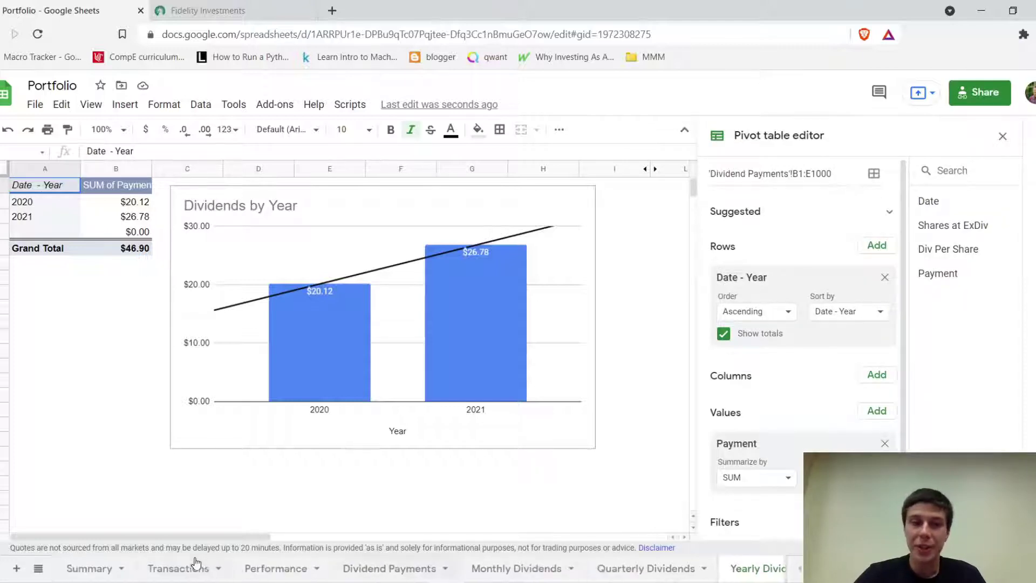
{"action": "left_click", "coordinate": [81, 572]}
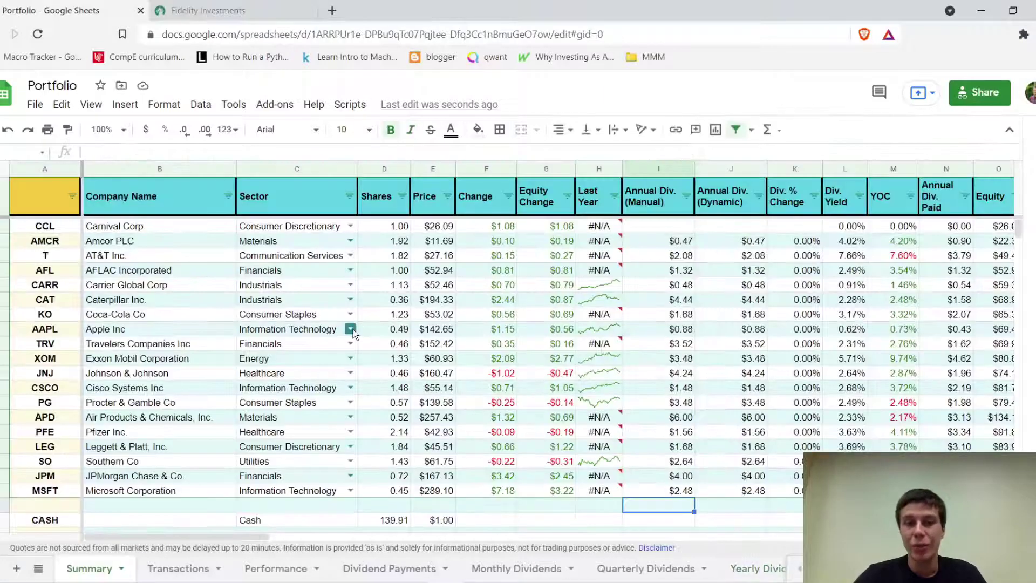
{"action": "scroll", "coordinate": [353, 329], "scroll_direction": "down", "scroll_amount": 4}
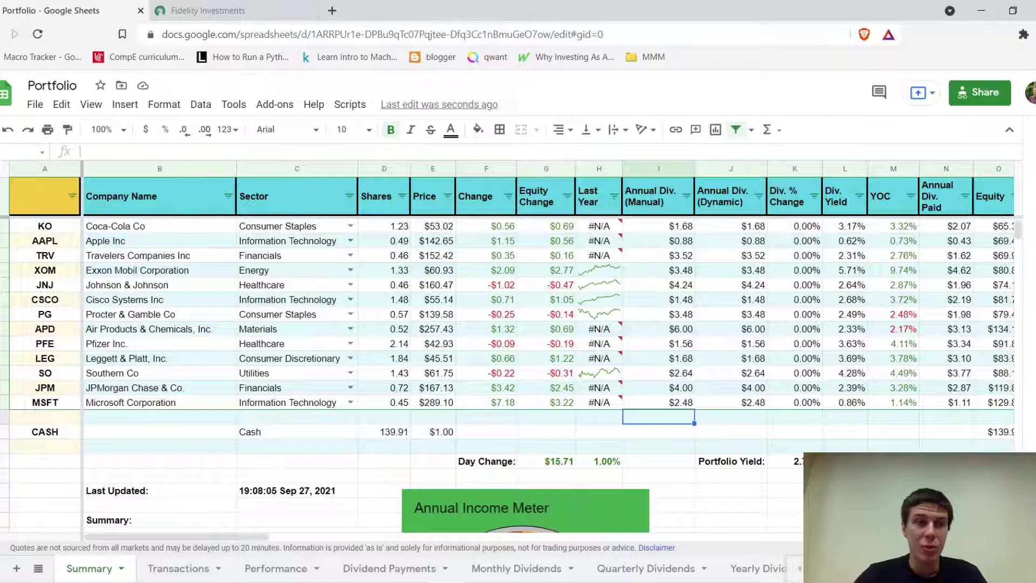
Insert a blank row above JPM on the Summary sheet
{"action": "left_click", "coordinate": [5, 388]}
{"action": "right_click", "coordinate": [4, 388]}
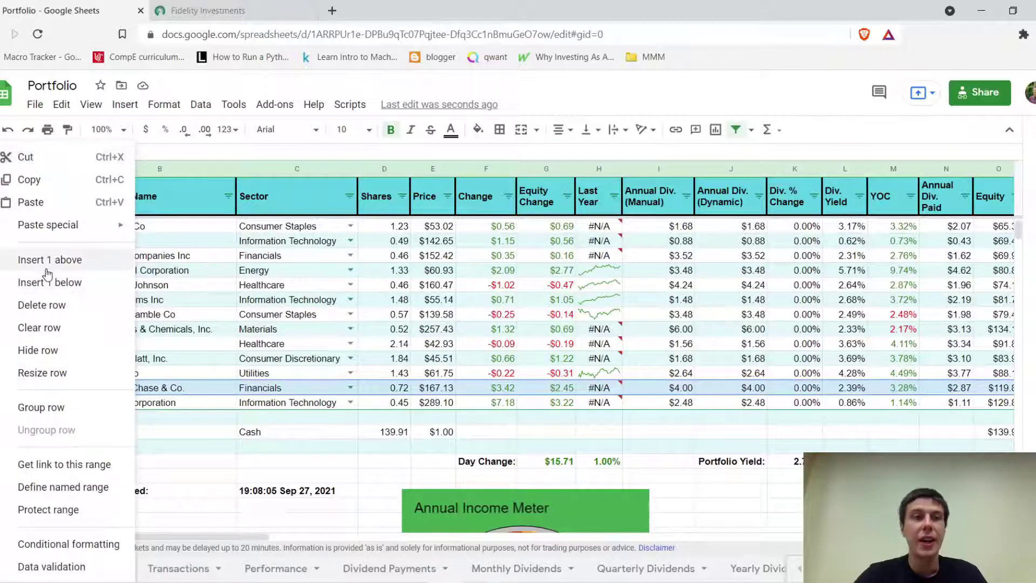
{"action": "left_click", "coordinate": [48, 261]}
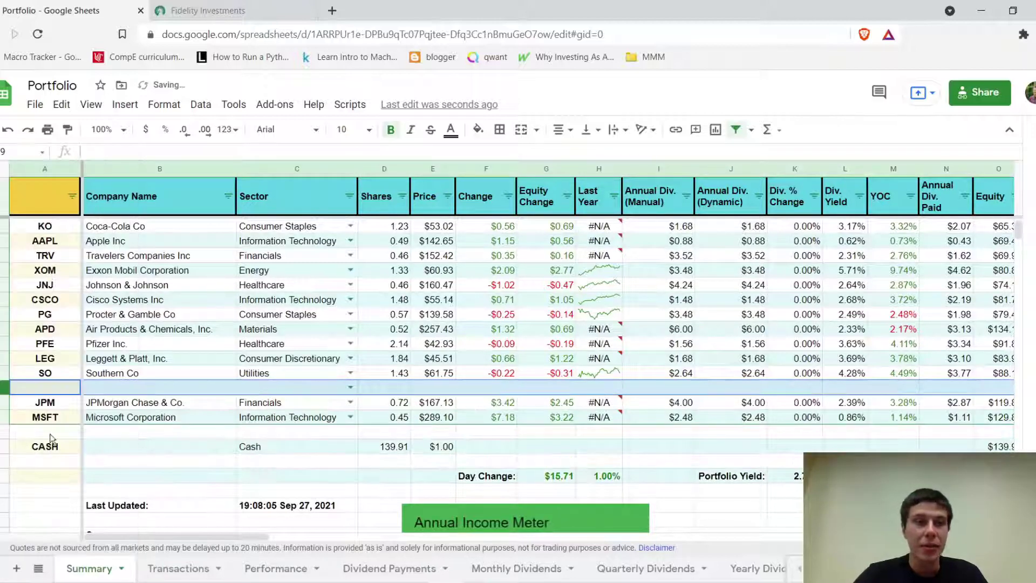
Fill the new blank row with a copy of the SO row through column AC
{"action": "left_click", "coordinate": [60, 391]}
{"action": "left_click", "coordinate": [58, 373]}
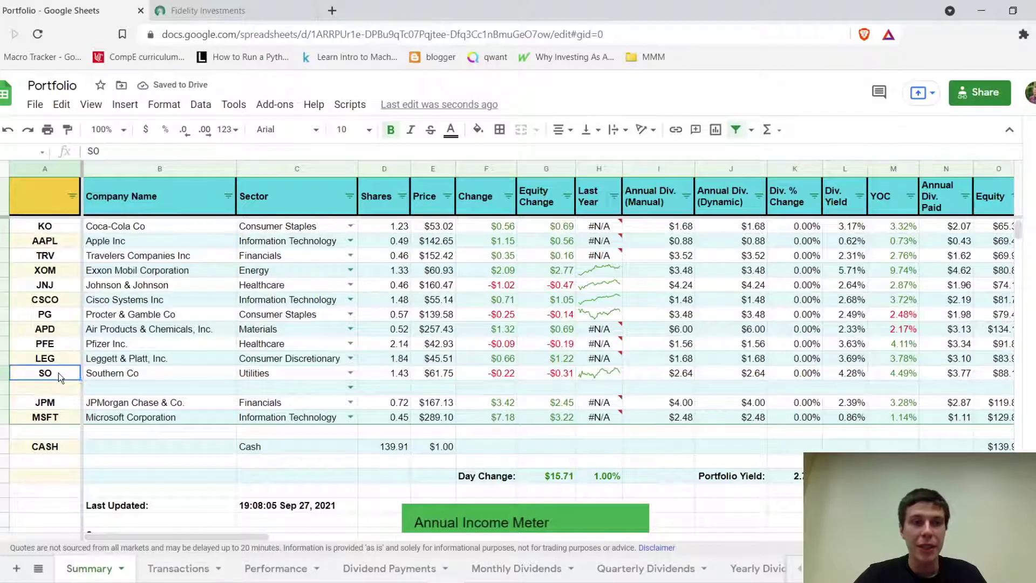
{"action": "left_click_drag", "start_coordinate": [58, 374], "coordinate": [1030, 374]}
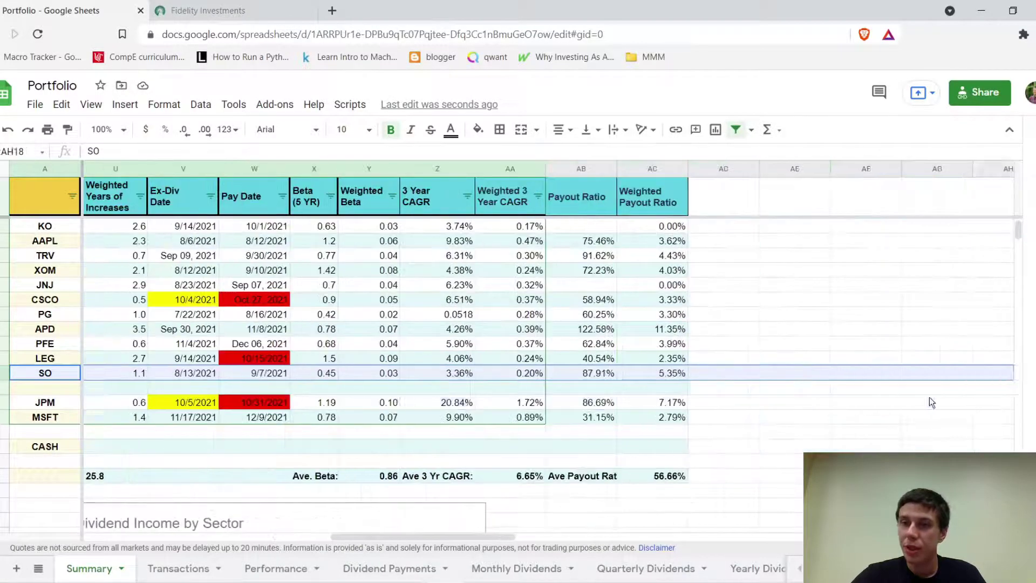
{"action": "left_click_drag", "start_coordinate": [932, 403], "coordinate": [660, 377]}
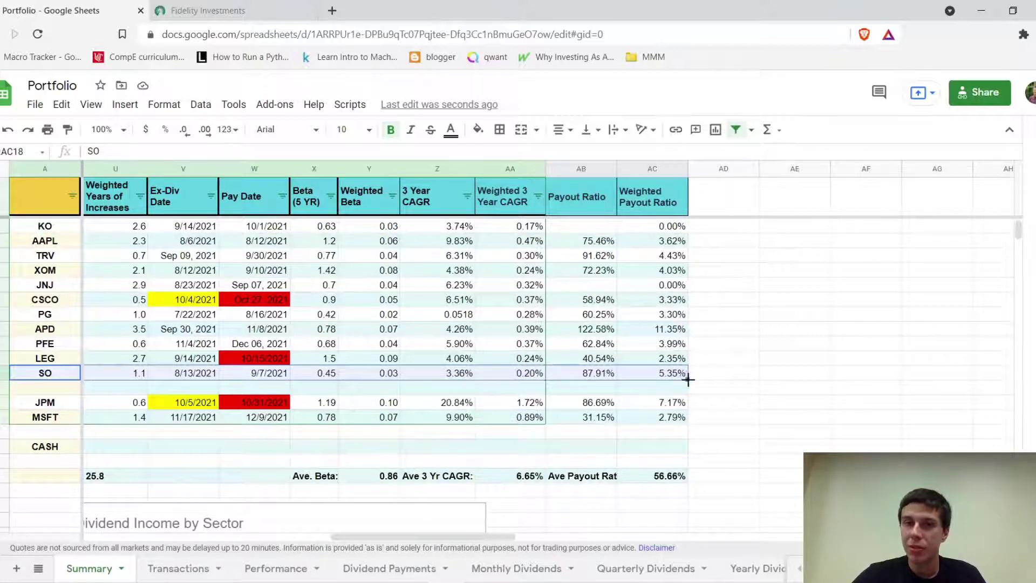
{"action": "left_click_drag", "start_coordinate": [688, 380], "coordinate": [691, 393]}
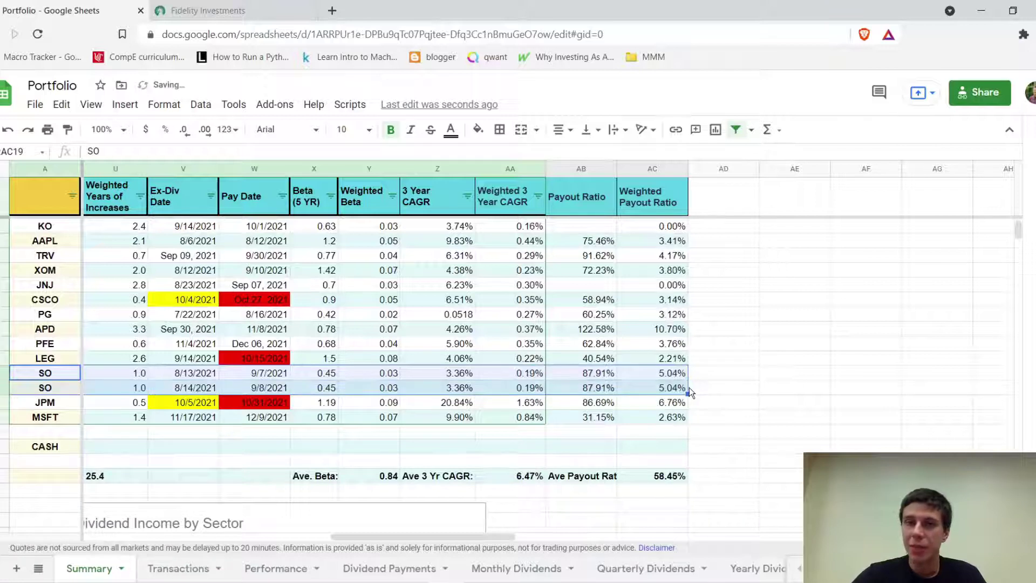
Clear the copied payout ratio, 3 Year CAGR and beta from the second SO row
{"action": "left_click", "coordinate": [570, 388]}
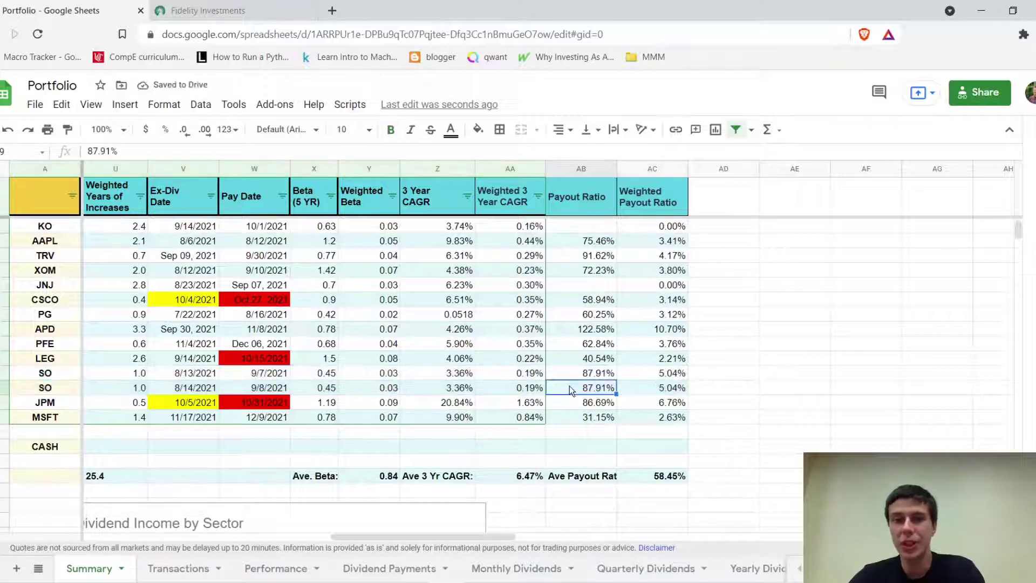
{"action": "key", "text": "Delete"}
{"action": "left_click", "coordinate": [455, 390]}
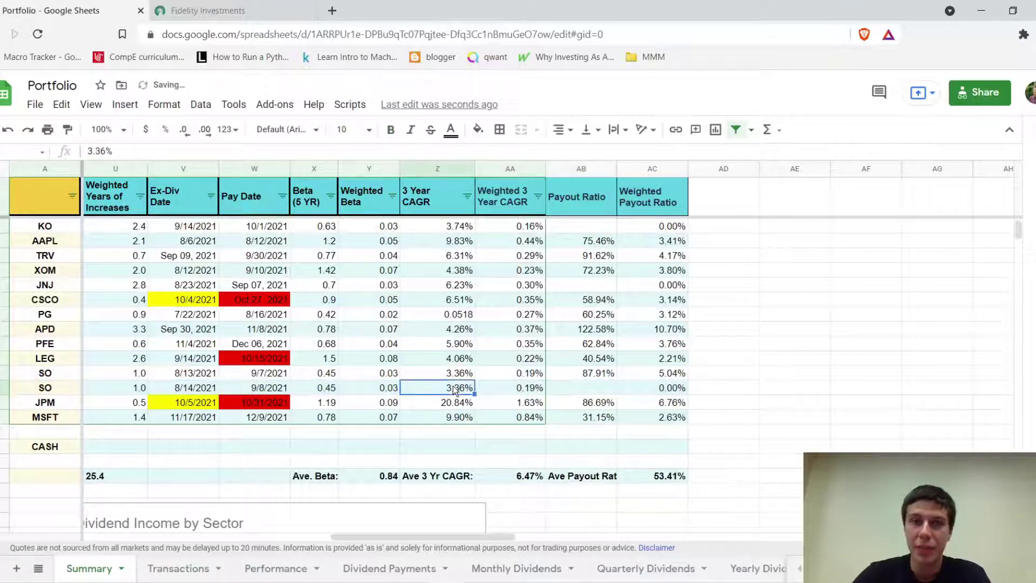
{"action": "key", "text": "Delete"}
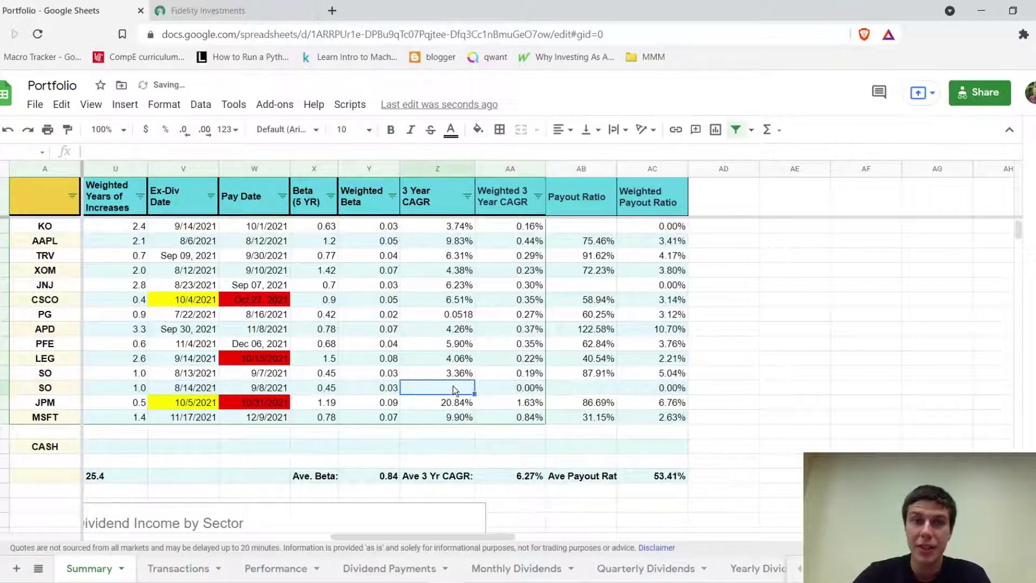
{"action": "left_click", "coordinate": [308, 393]}
{"action": "key", "text": "Delete"}
Clear its pay date, ex-dividend date and years of increases, returning to column B
{"action": "left_click", "coordinate": [261, 387]}
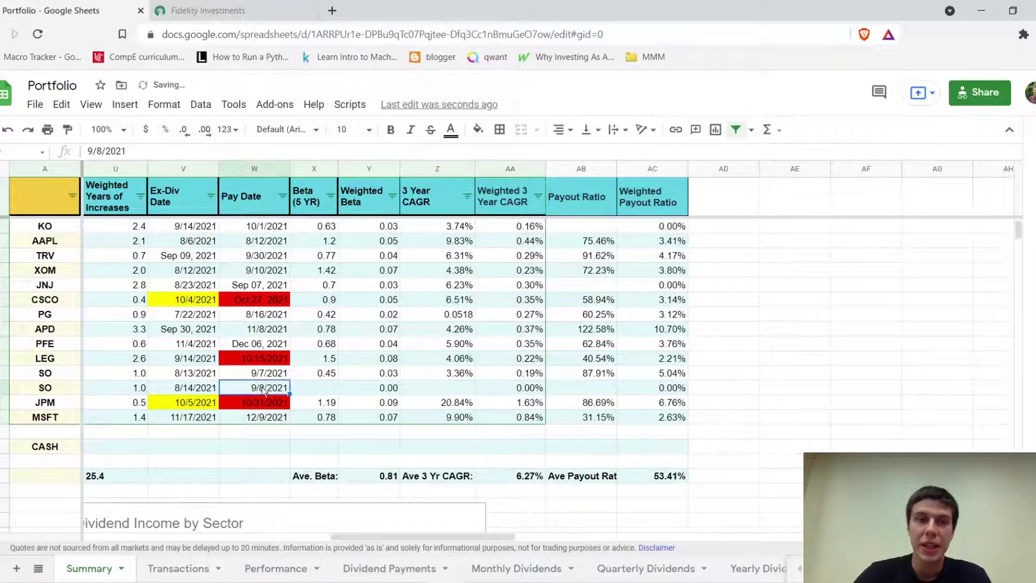
{"action": "key", "text": "Delete"}
{"action": "left_click", "coordinate": [190, 392]}
{"action": "key", "text": "Delete"}
{"action": "scroll", "coordinate": [190, 392], "scroll_direction": "left", "scroll_amount": 2}
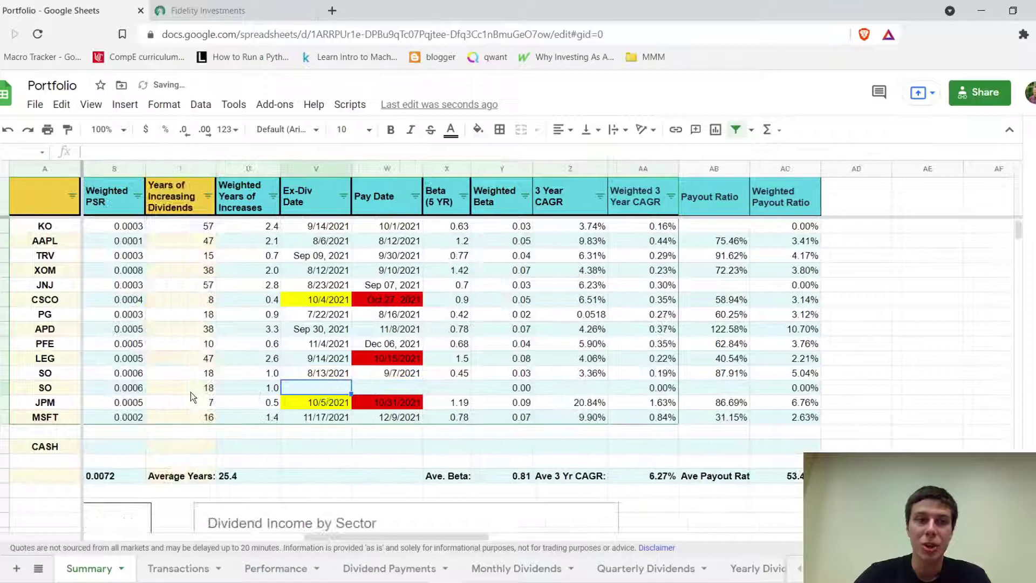
{"action": "scroll", "coordinate": [190, 392], "scroll_direction": "left", "scroll_amount": 1}
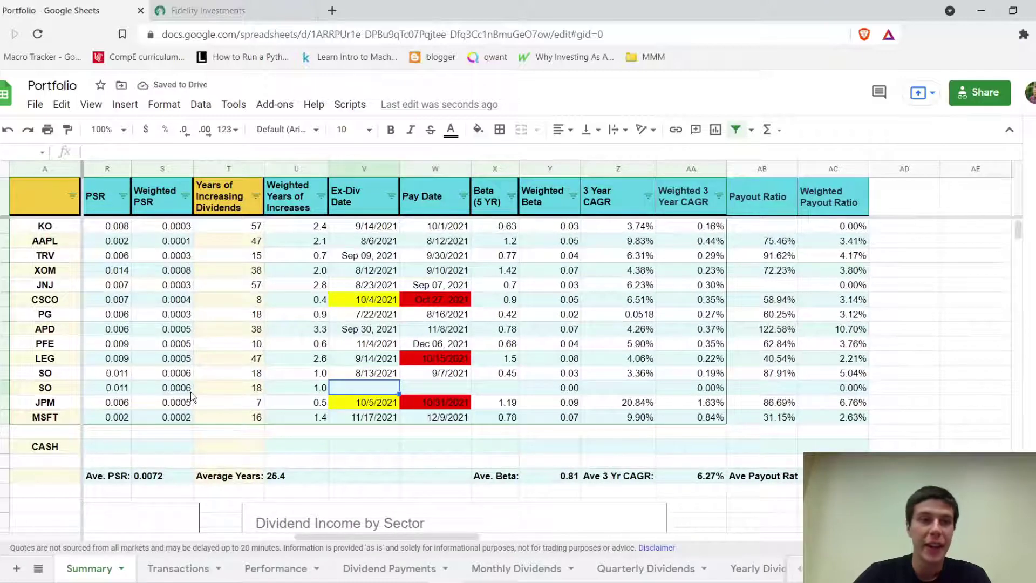
{"action": "left_click", "coordinate": [245, 386]}
{"action": "key", "text": "Delete"}
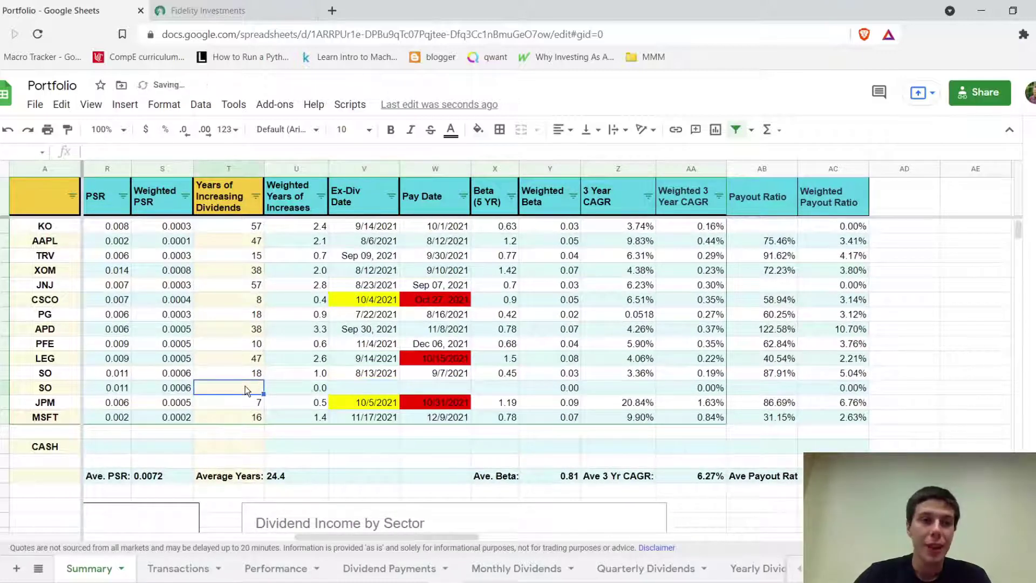
{"action": "scroll", "coordinate": [245, 386], "scroll_direction": "left", "scroll_amount": 2}
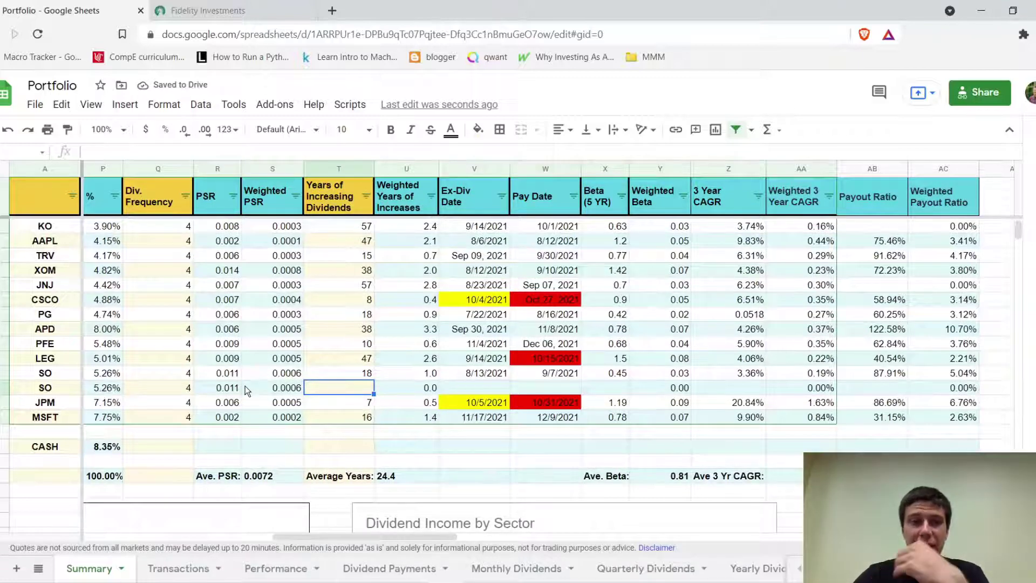
{"action": "scroll", "coordinate": [245, 386], "scroll_direction": "left", "scroll_amount": 1}
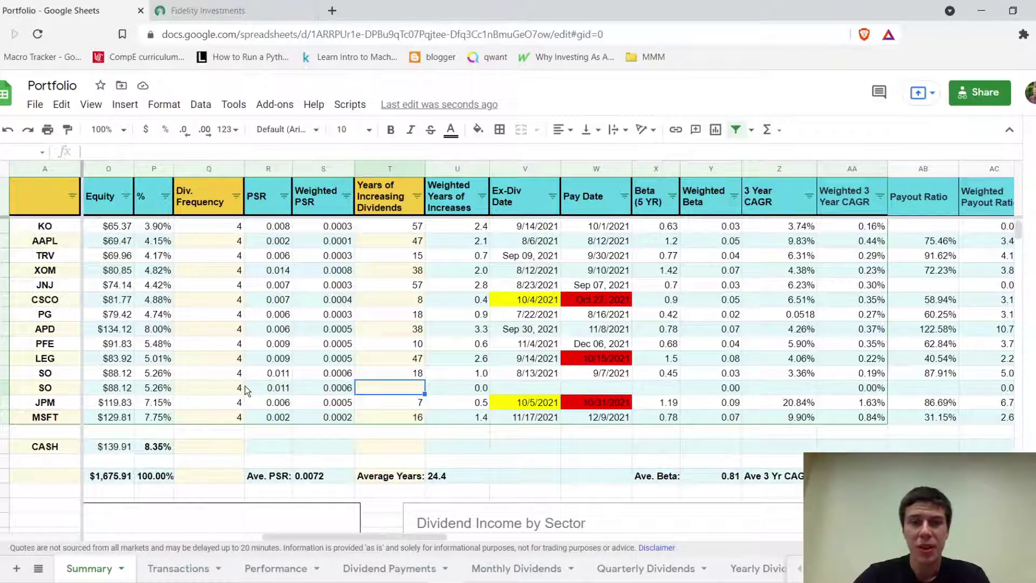
{"action": "scroll", "coordinate": [246, 387], "scroll_direction": "left", "scroll_amount": 1}
{"action": "scroll", "coordinate": [245, 386], "scroll_direction": "left", "scroll_amount": 1}
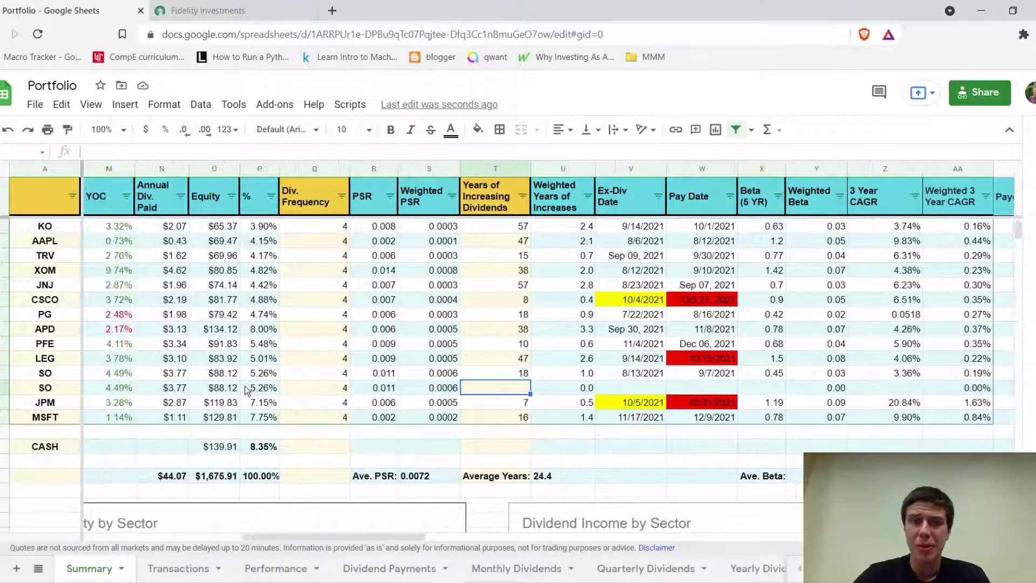
{"action": "scroll", "coordinate": [245, 388], "scroll_direction": "left", "scroll_amount": 10}
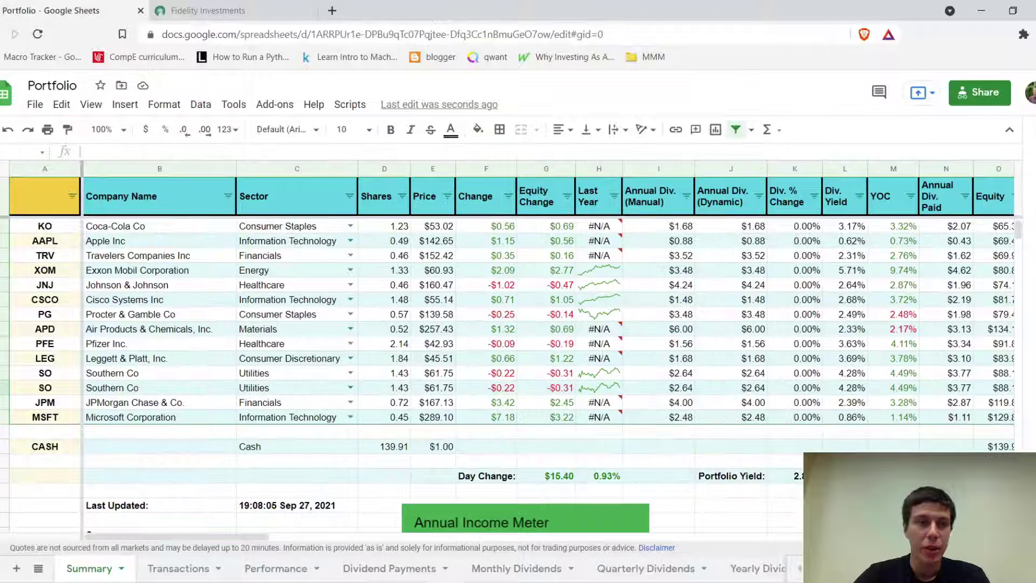
Change the duplicate row's ticker to ABBV and its sector to Healthcare
{"action": "left_click", "coordinate": [46, 389]}
{"action": "type", "text": "ABBV"}
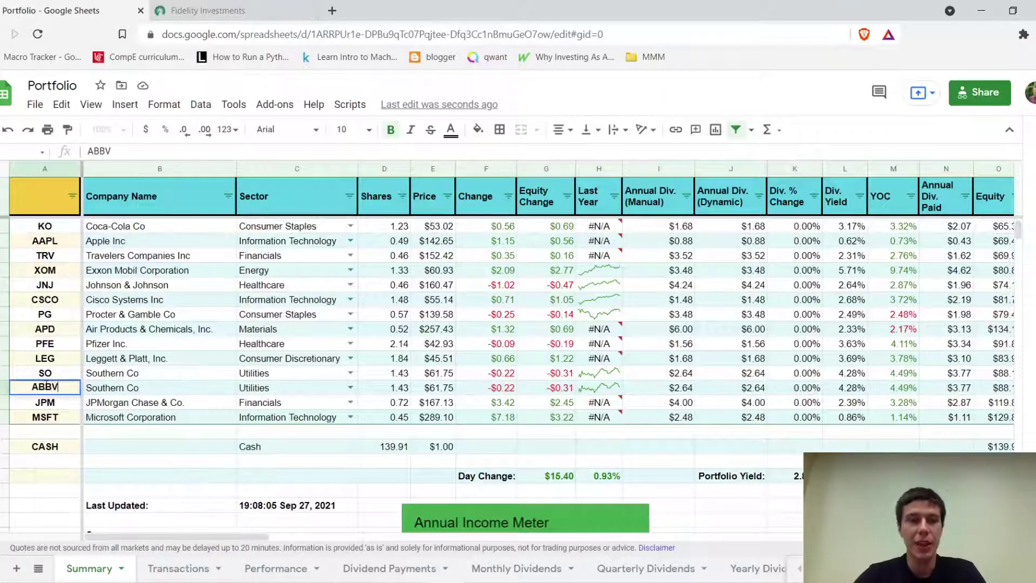
{"action": "key", "text": "Return"}
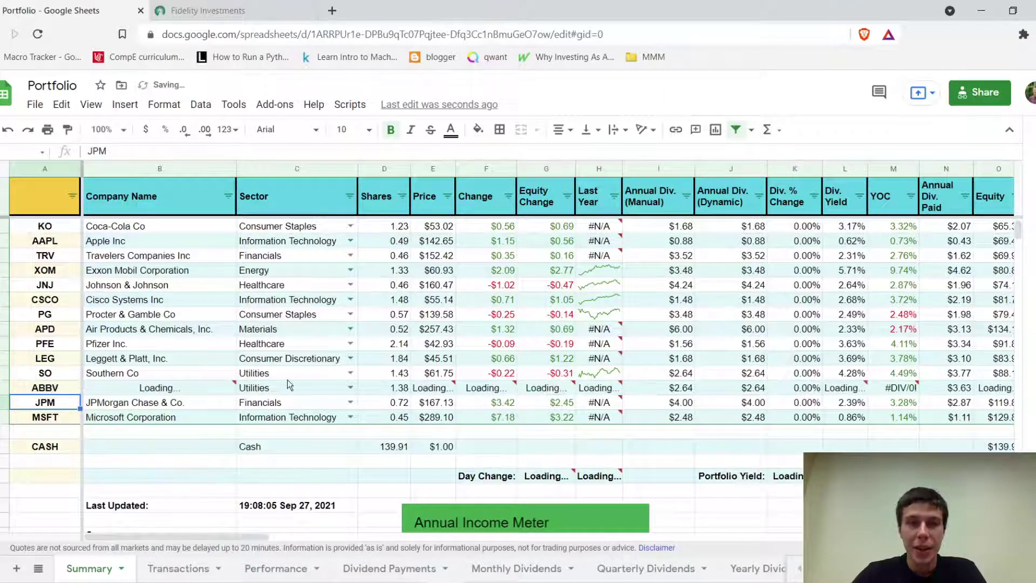
{"action": "left_click", "coordinate": [352, 388]}
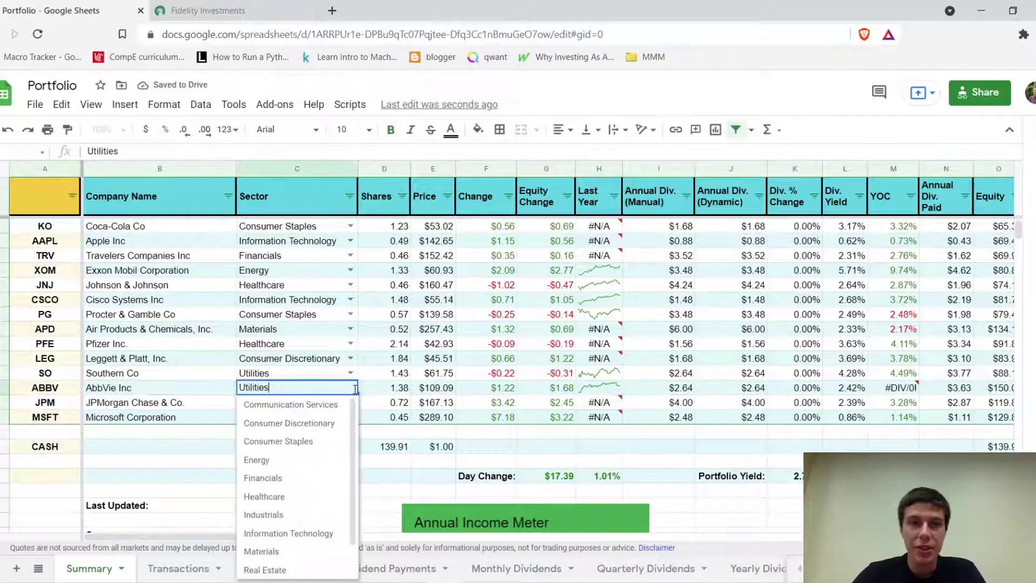
{"action": "left_click", "coordinate": [274, 496]}
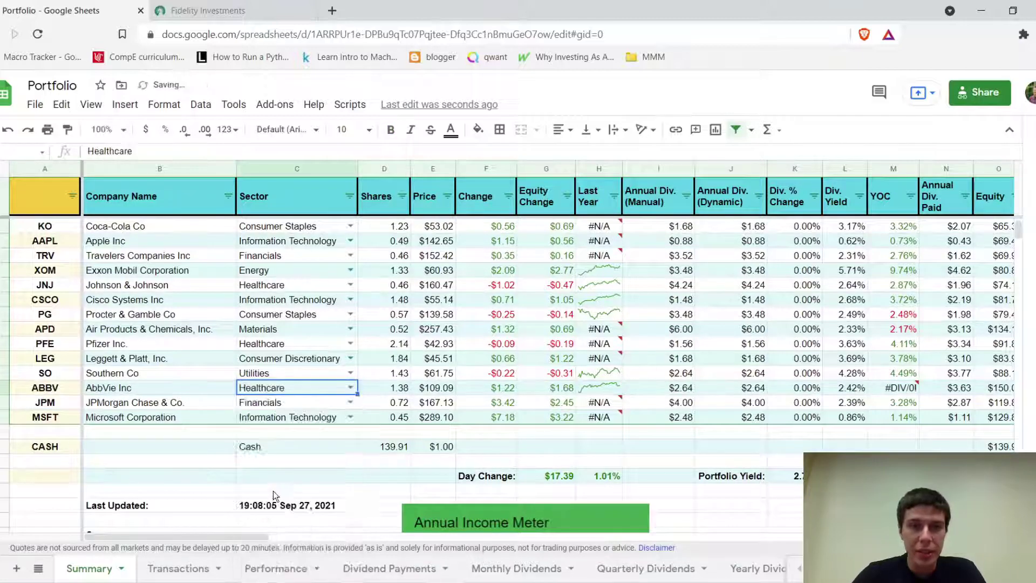
{"action": "left_click", "coordinate": [395, 394]}
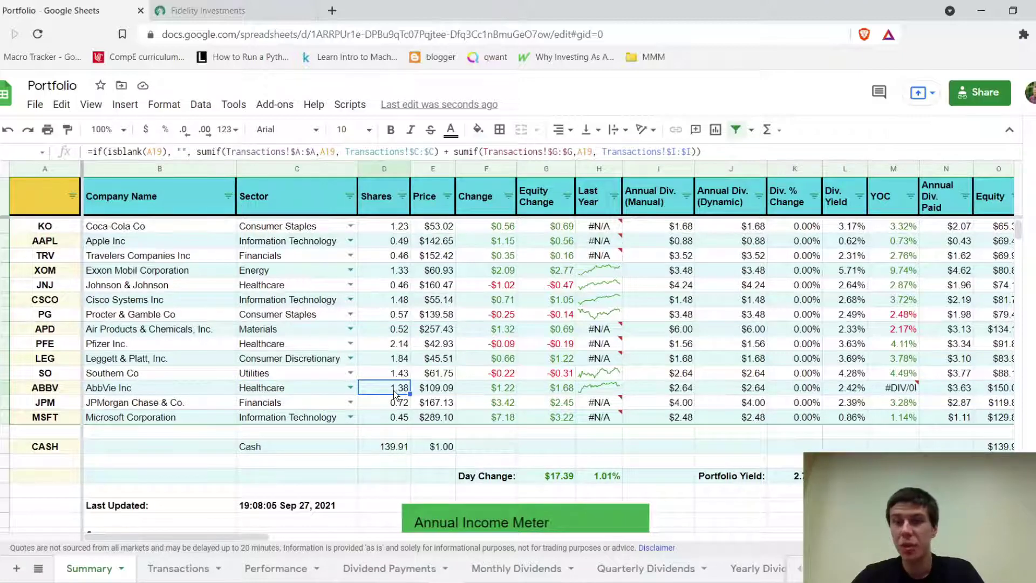
{"action": "scroll", "coordinate": [394, 393], "scroll_direction": "down", "scroll_amount": 2}
{"action": "scroll", "coordinate": [394, 393], "scroll_direction": "down", "scroll_amount": 3}
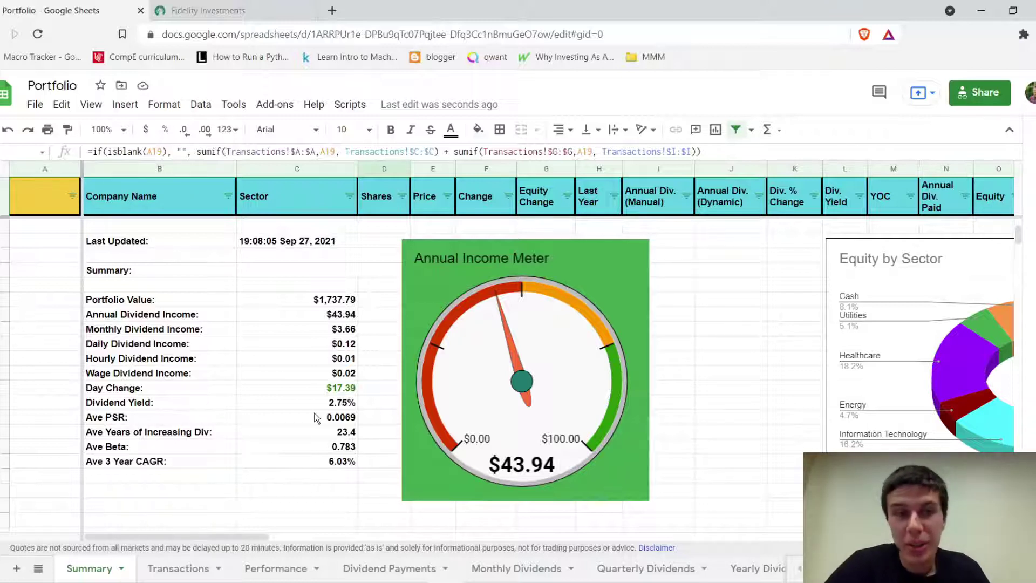
{"action": "left_click", "coordinate": [333, 407]}
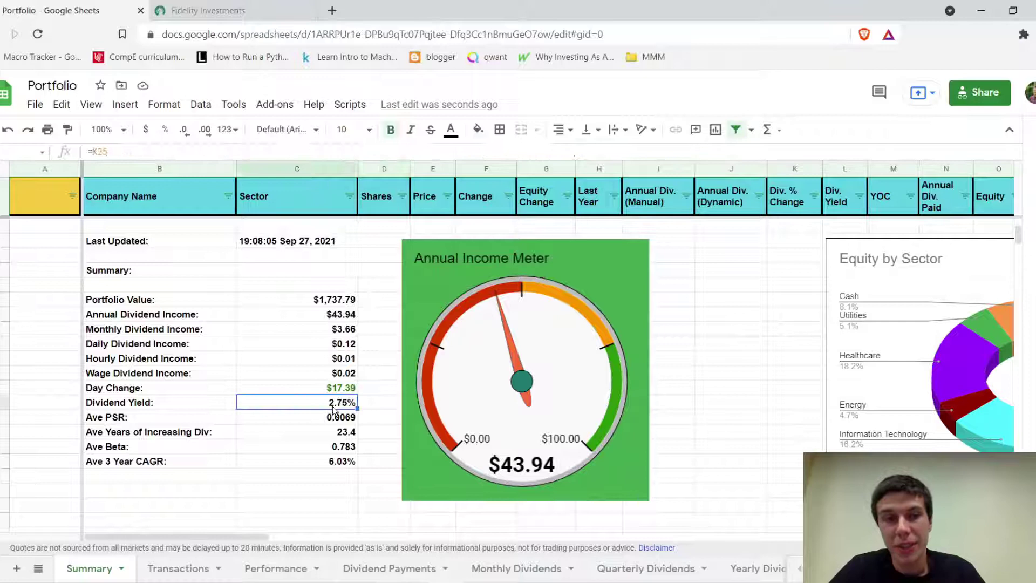
{"action": "left_click", "coordinate": [306, 461]}
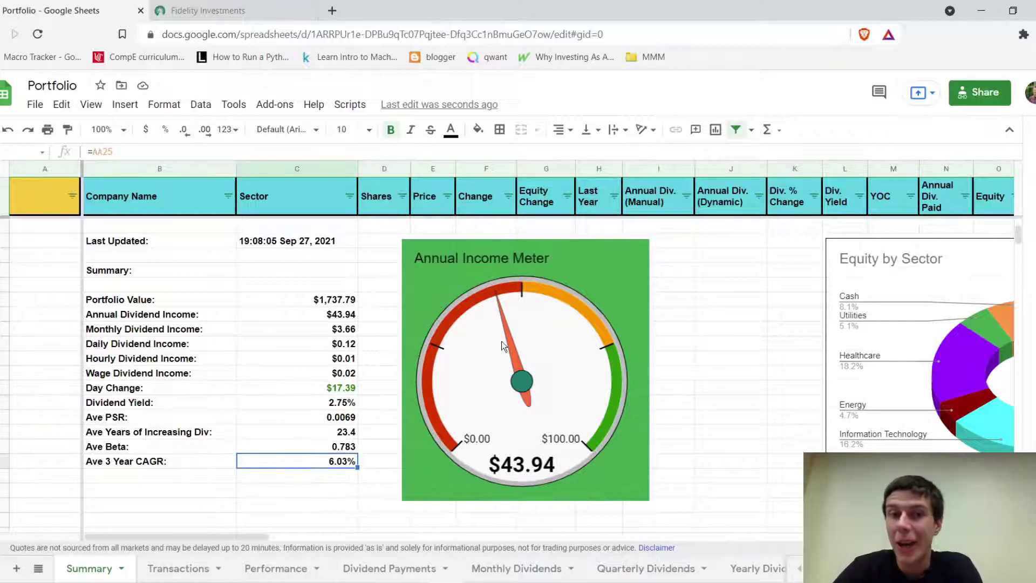
{"action": "scroll", "coordinate": [502, 346], "scroll_direction": "up", "scroll_amount": 5}
{"action": "scroll", "coordinate": [502, 345], "scroll_direction": "right", "scroll_amount": 10}
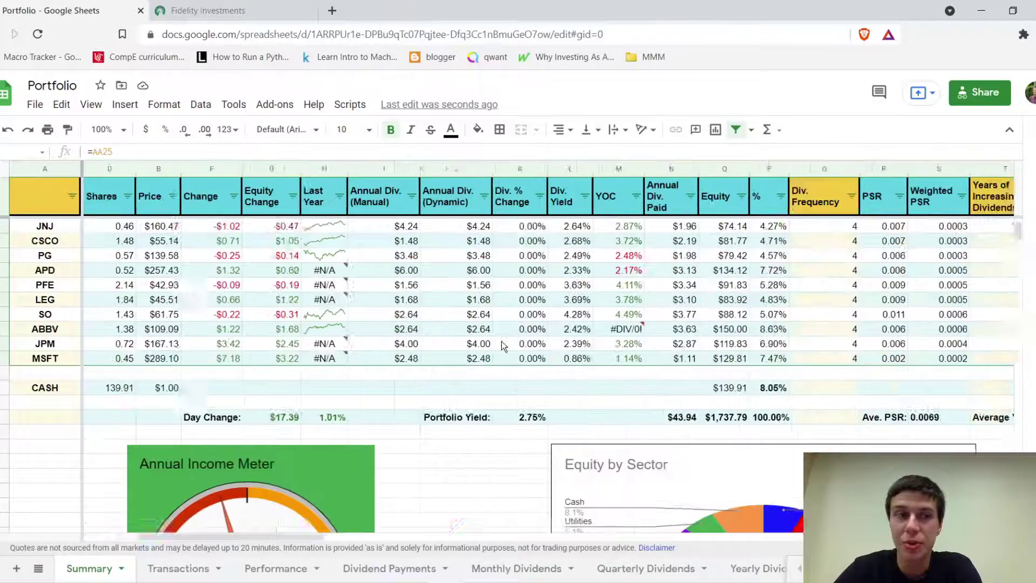
{"action": "scroll", "coordinate": [501, 341], "scroll_direction": "right", "scroll_amount": 1}
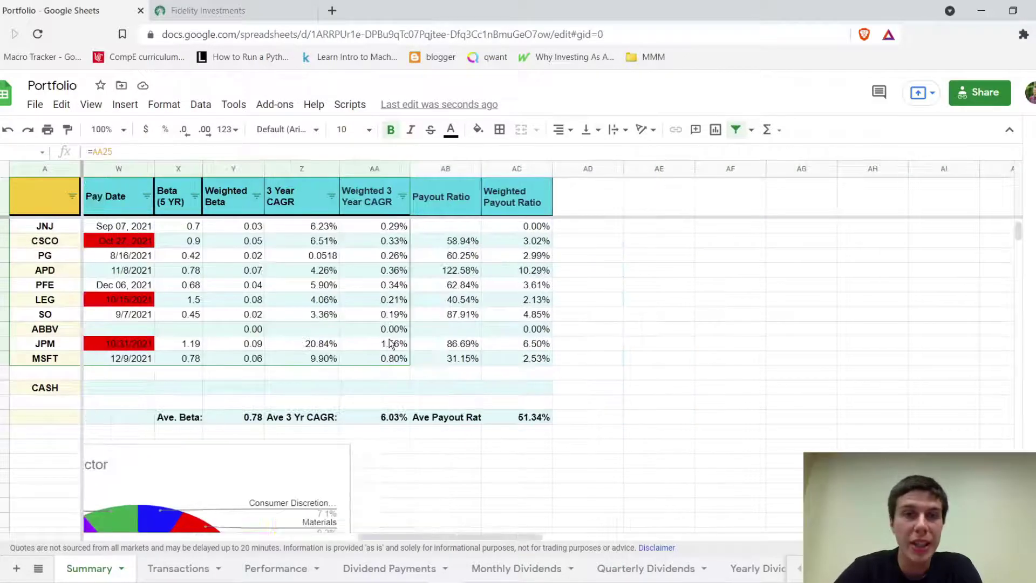
{"action": "left_click", "coordinate": [319, 334]}
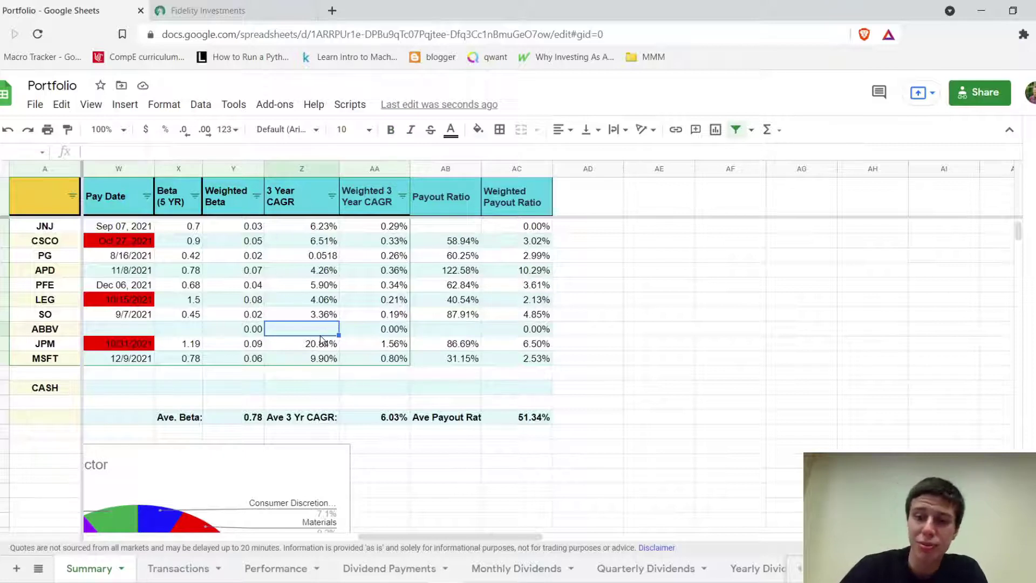
{"action": "type", "text": "15"}
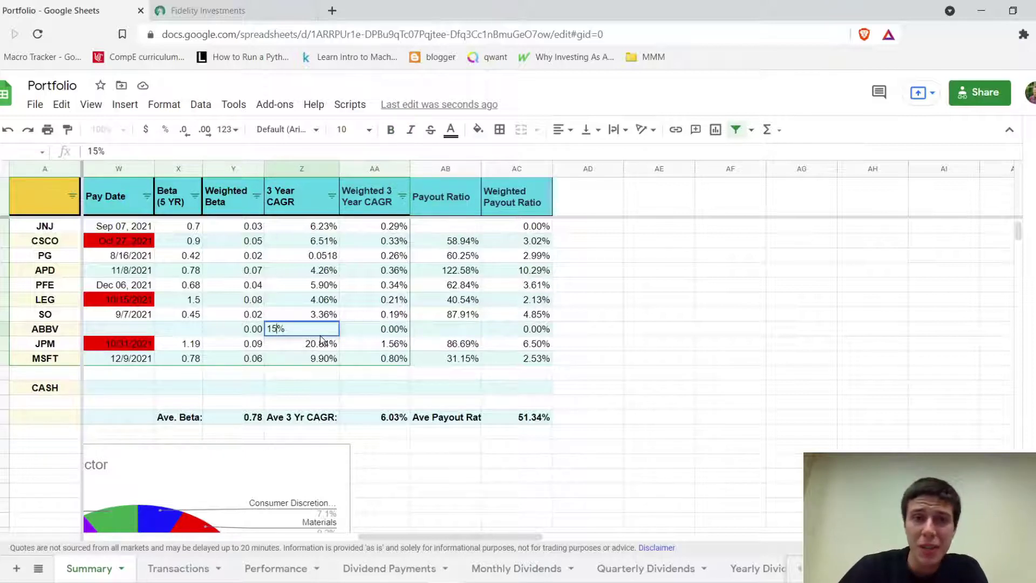
{"action": "key", "text": "Return"}
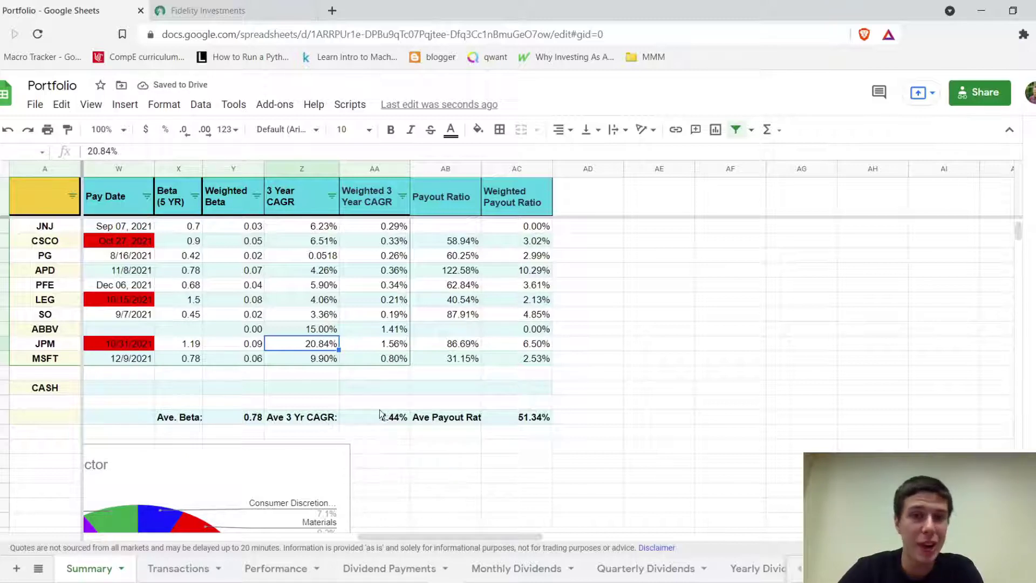
{"action": "left_click", "coordinate": [308, 331]}
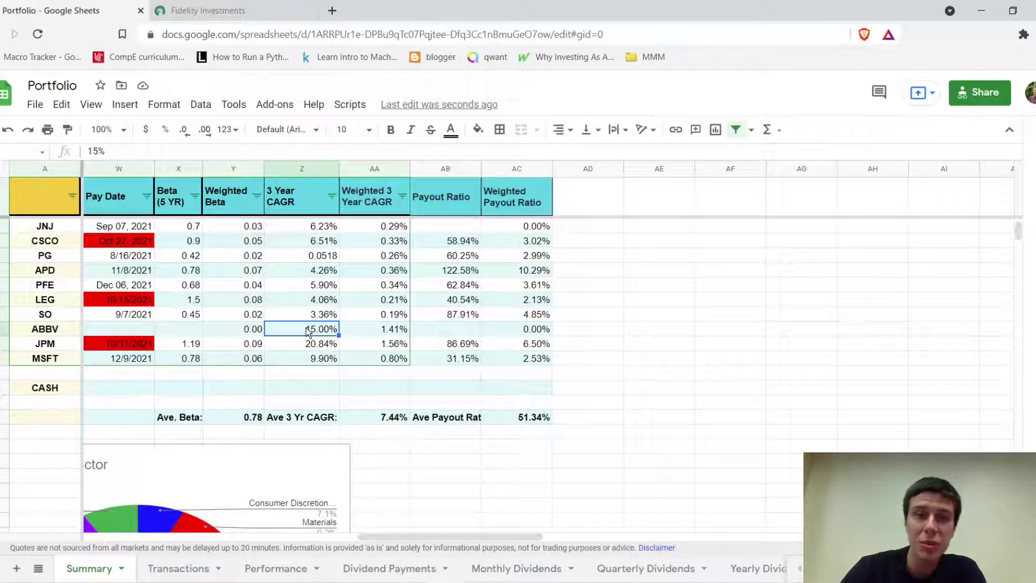
{"action": "key", "text": "Delete"}
{"action": "scroll", "coordinate": [307, 328], "scroll_direction": "left", "scroll_amount": 2}
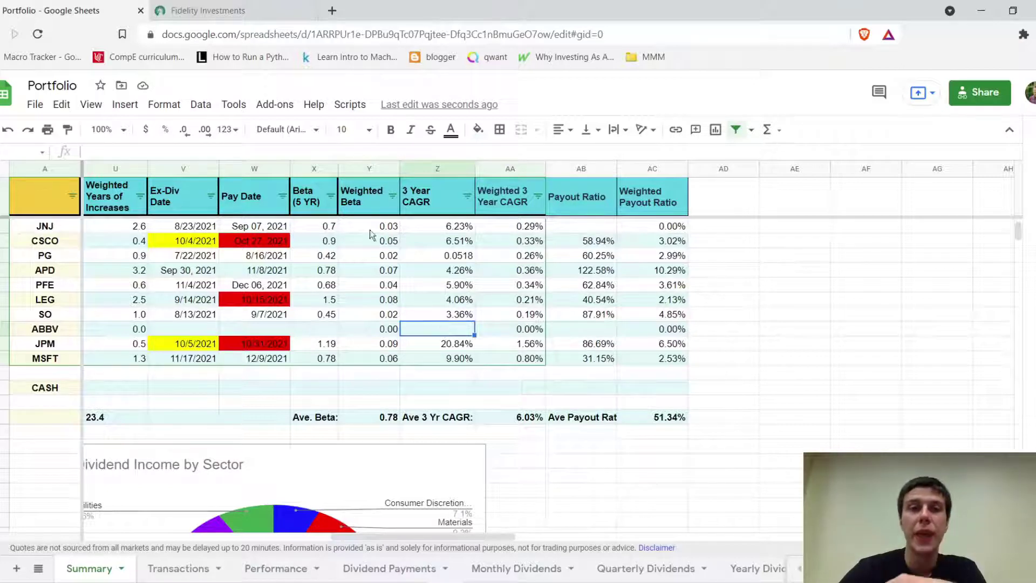
Load Seeking Alpha in a new tab and search for ABBV
{"action": "left_click", "coordinate": [336, 15]}
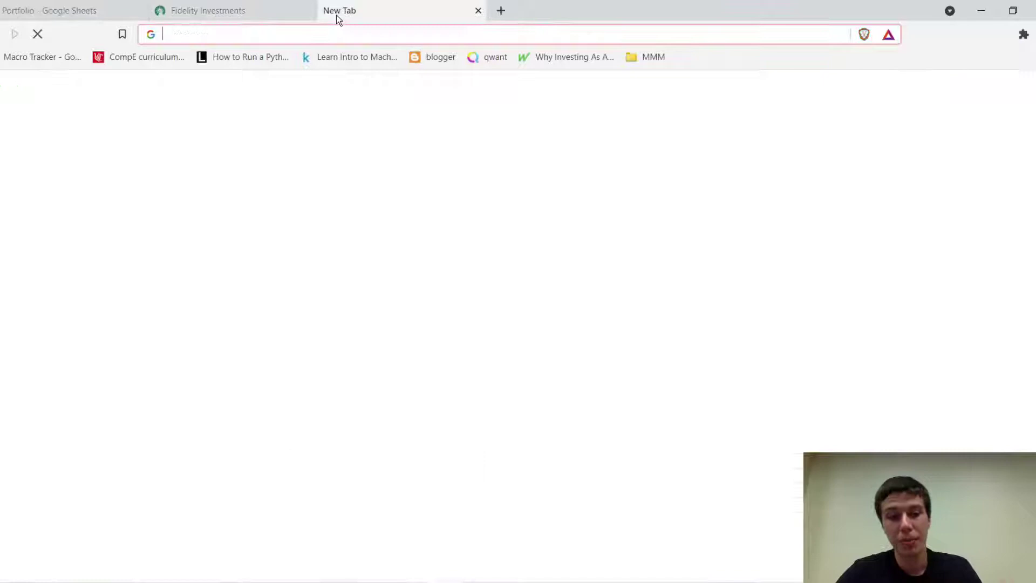
{"action": "type", "text": "see"}
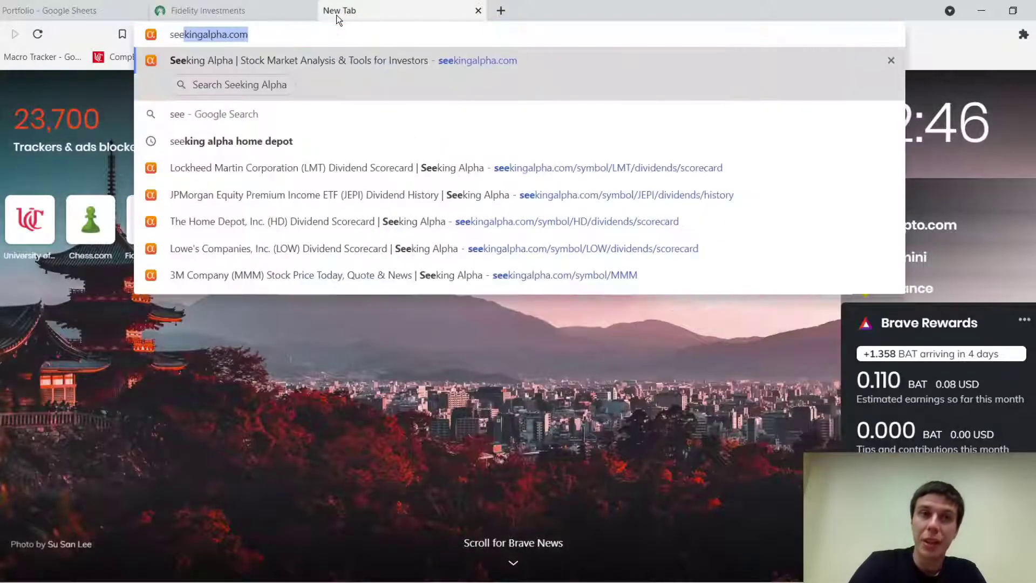
{"action": "key", "text": "Return"}
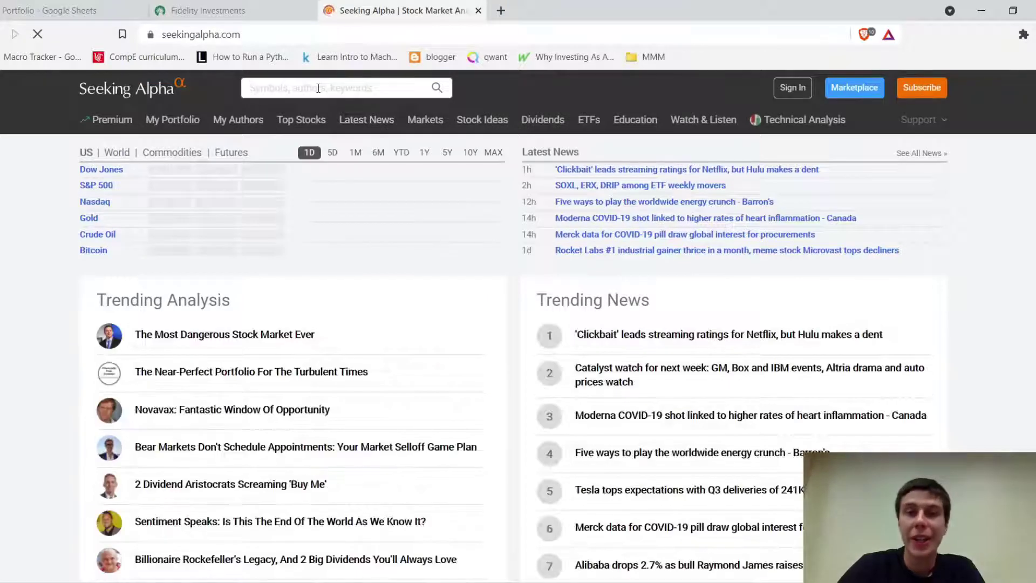
{"action": "type", "text": "abbv"}
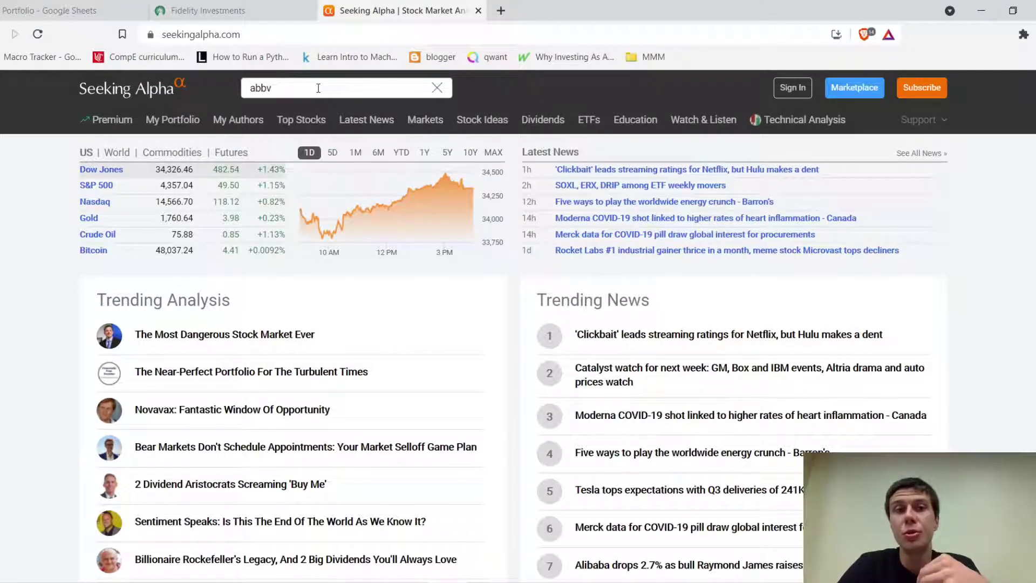
{"action": "key", "text": "Return"}
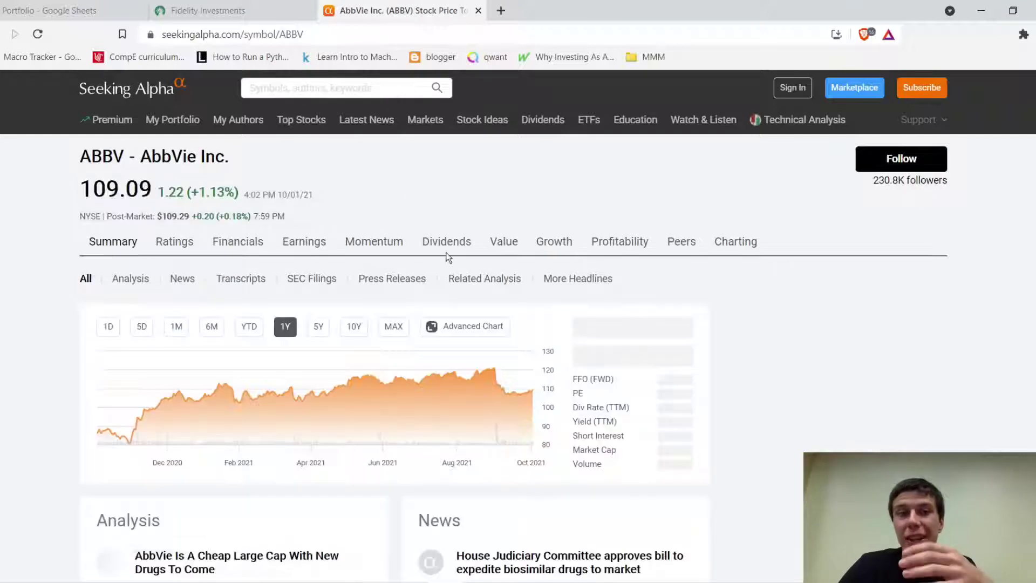
Select AbbVie's 18.01% 5 Year Growth Rate on its dividend scorecard, then return to the spreadsheet
{"action": "left_click", "coordinate": [453, 245]}
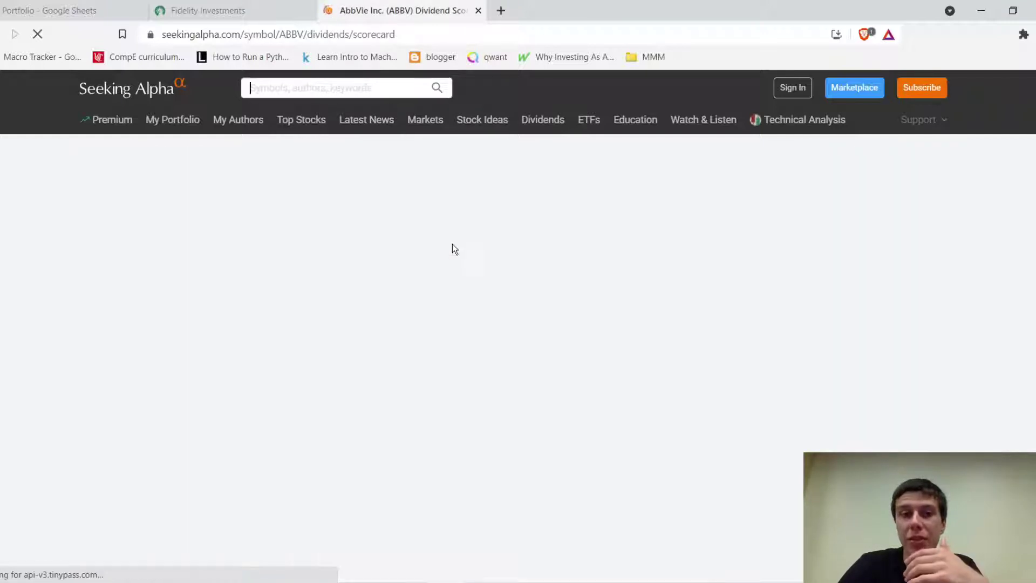
{"action": "scroll", "coordinate": [453, 249], "scroll_direction": "down", "scroll_amount": 6}
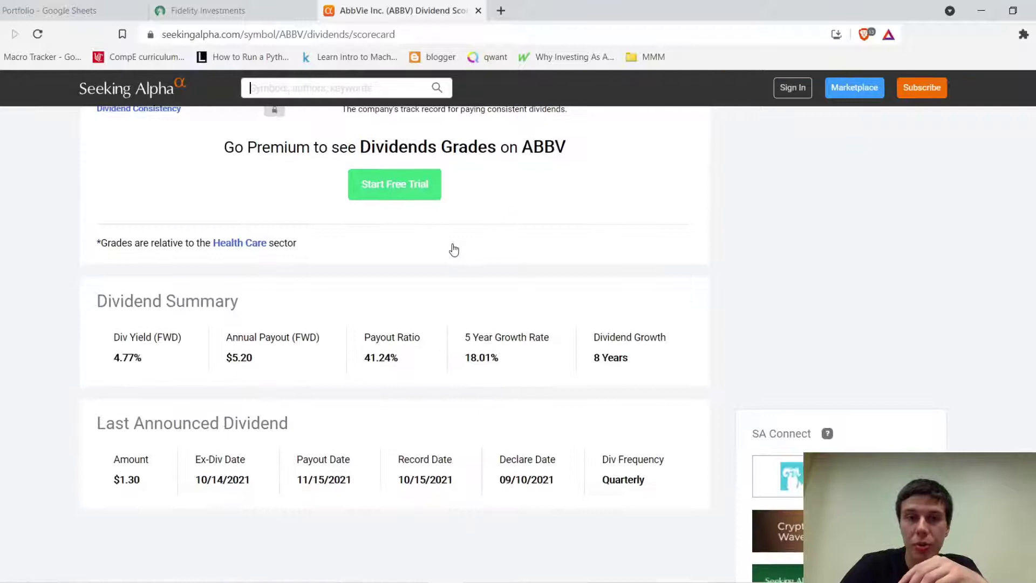
{"action": "left_click_drag", "start_coordinate": [499, 358], "coordinate": [493, 359]}
{"action": "double_click", "coordinate": [493, 359]}
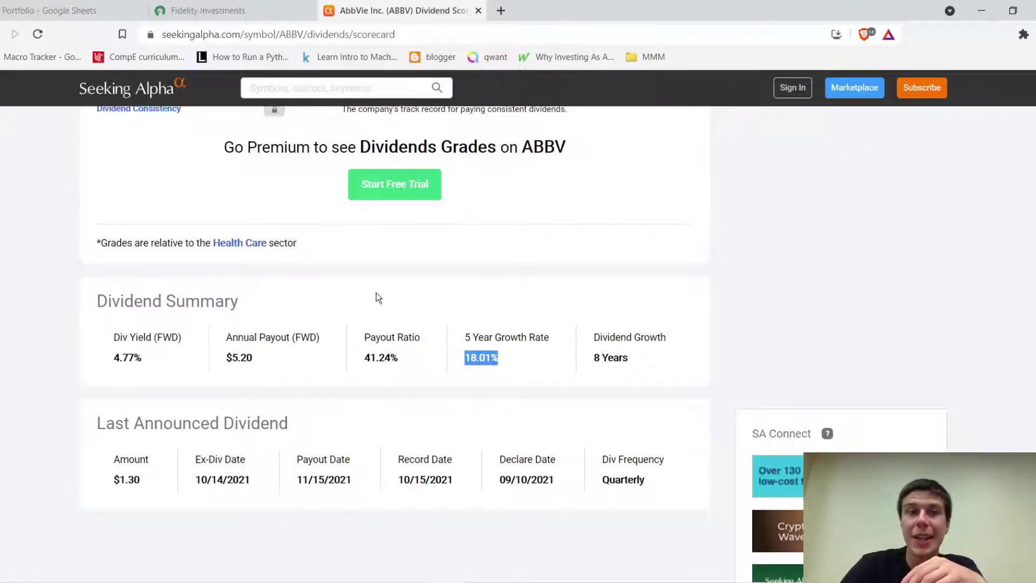
{"action": "key", "text": "ctrl+1"}
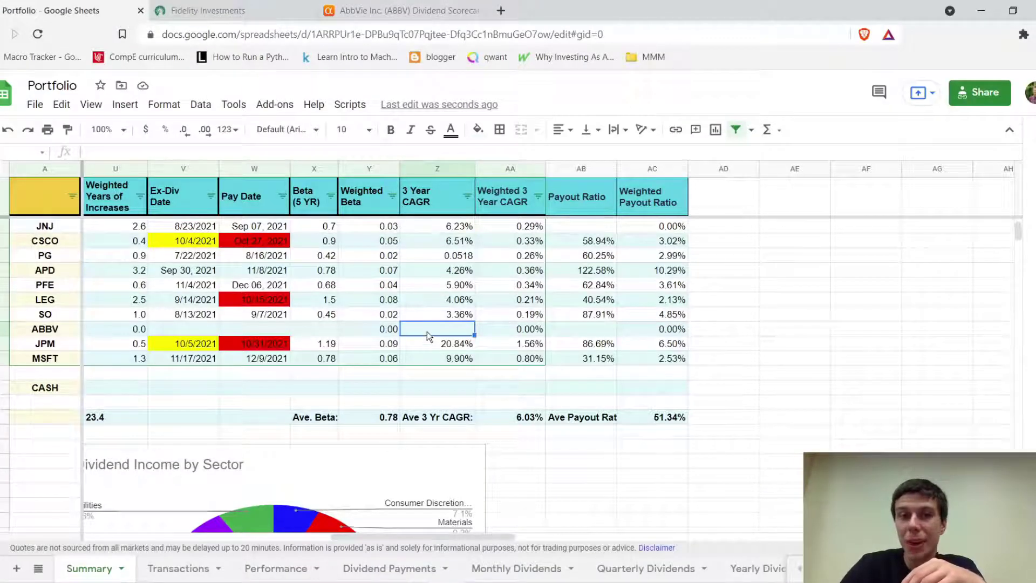
Enter 15% as ABBV's 3 Year CAGR and confirm the Summary average rises from 6.03% to 7.44%
{"action": "type", "text": "15"}
{"action": "key", "text": "Return"}
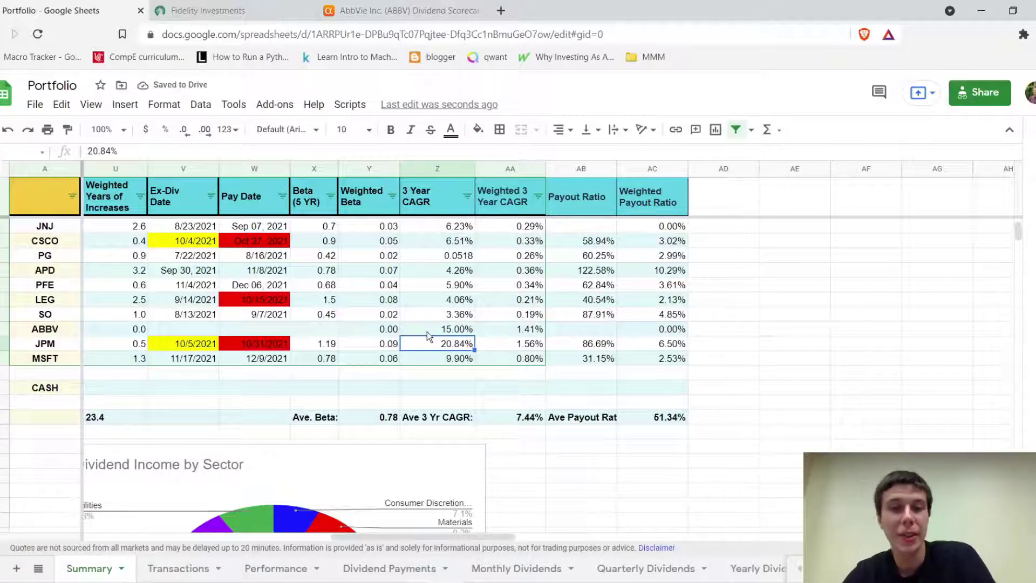
{"action": "left_click", "coordinate": [436, 416]}
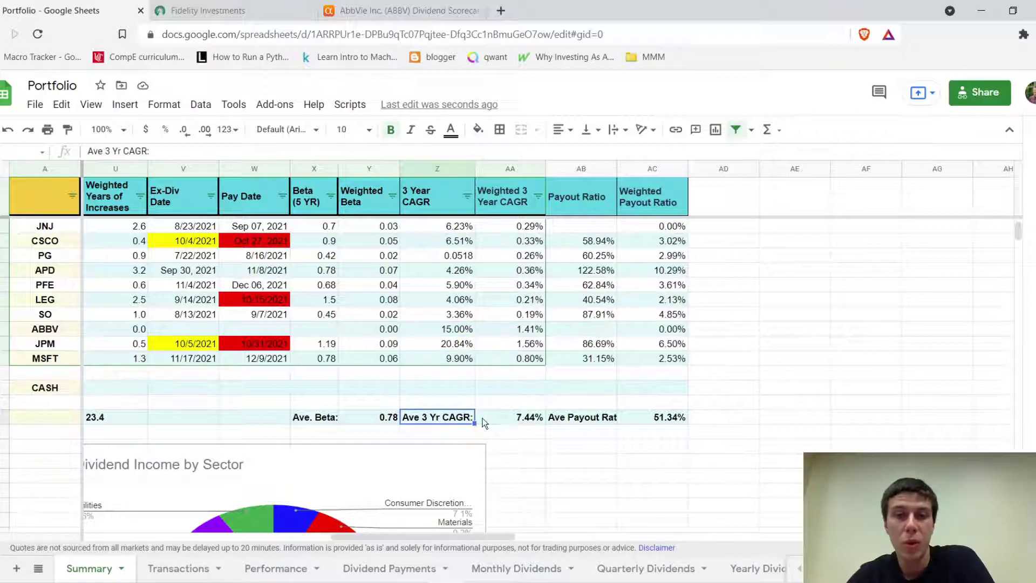
{"action": "scroll", "coordinate": [484, 423], "scroll_direction": "left", "scroll_amount": 15}
{"action": "scroll", "coordinate": [485, 422], "scroll_direction": "down", "scroll_amount": 5}
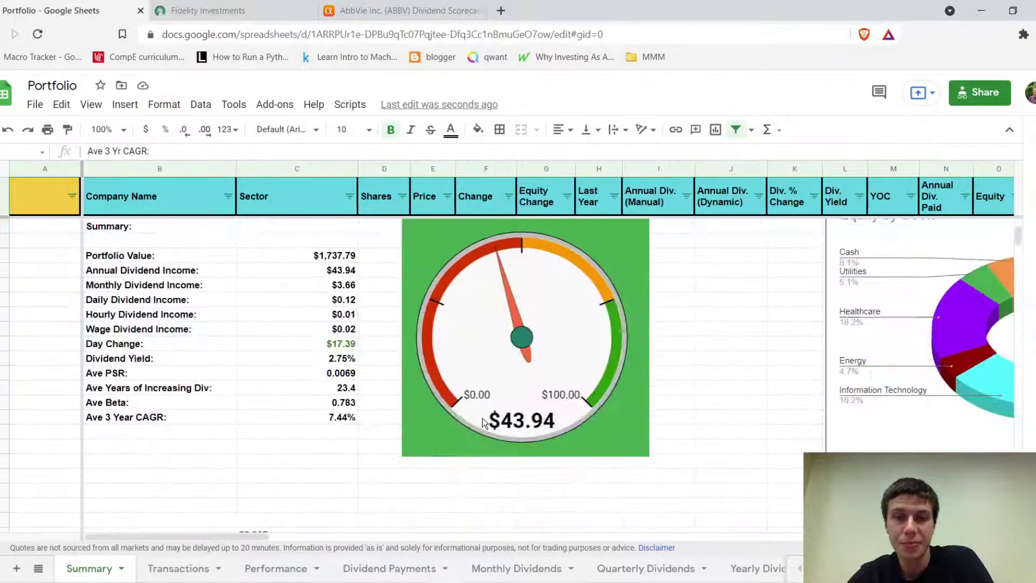
{"action": "scroll", "coordinate": [484, 422], "scroll_direction": "right", "scroll_amount": 5}
{"action": "scroll", "coordinate": [485, 422], "scroll_direction": "up", "scroll_amount": 1}
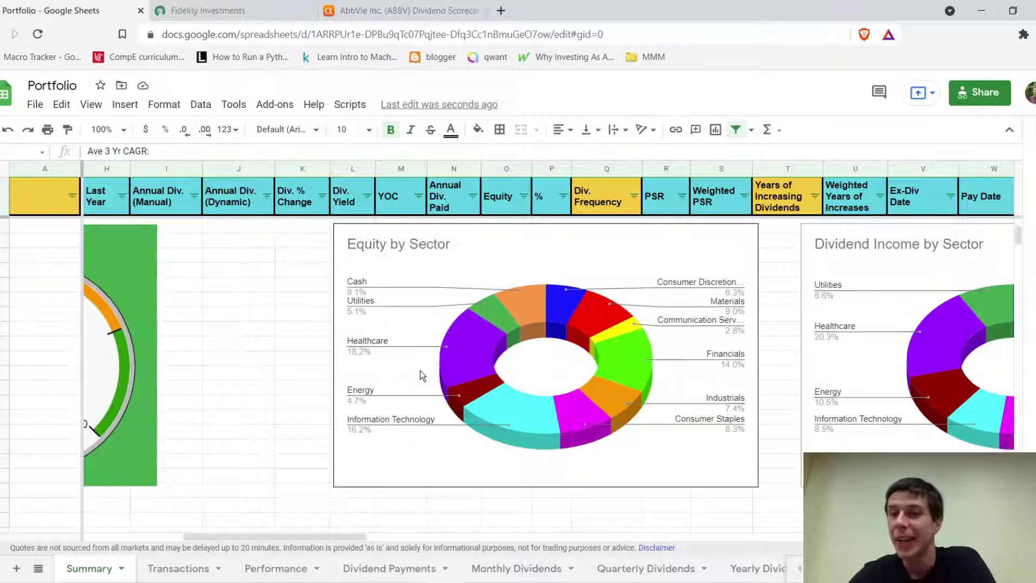
{"action": "scroll", "coordinate": [420, 370], "scroll_direction": "left", "scroll_amount": 5}
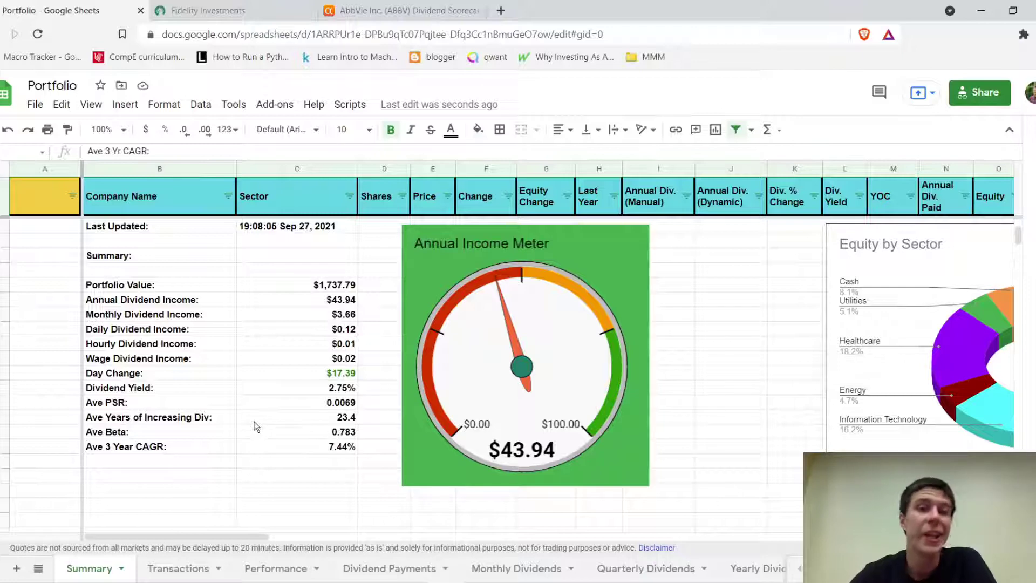
{"action": "scroll", "coordinate": [256, 426], "scroll_direction": "up", "scroll_amount": 7}
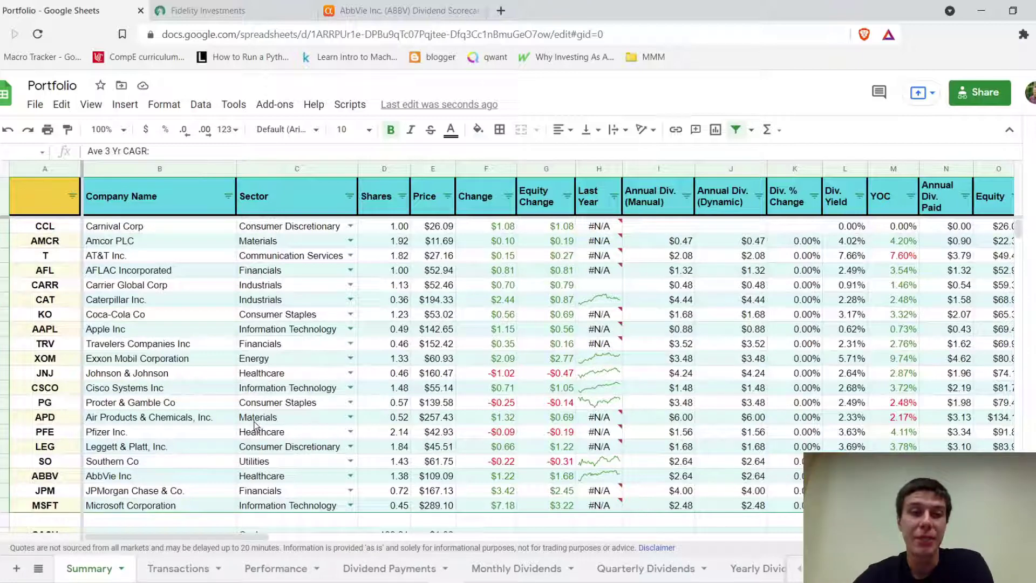
Run the Update Performance script on the Changes Over Time sheet to log a 10/3/2021 row
{"action": "mouse_move", "coordinate": [599, 432]}
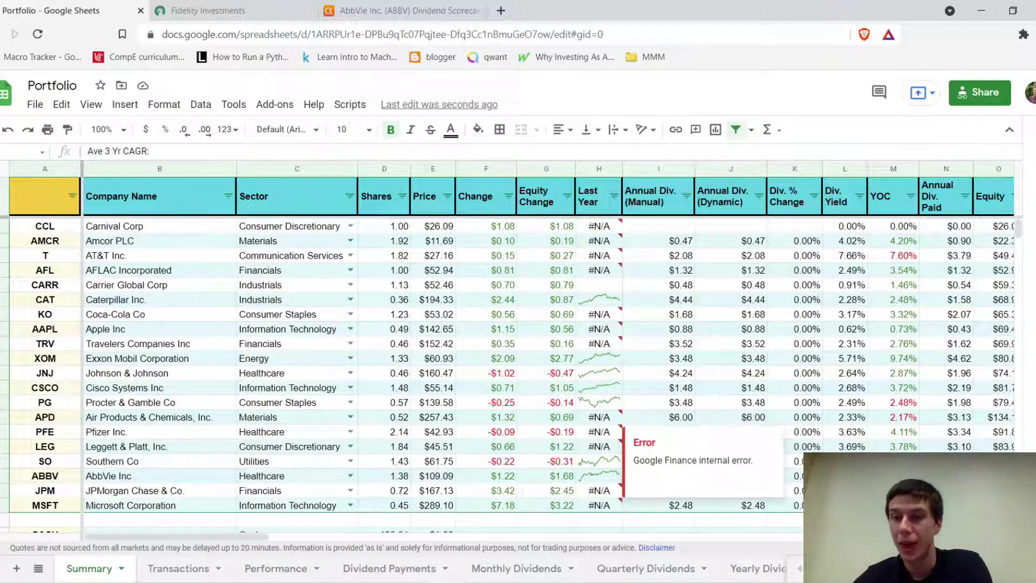
{"action": "scroll", "coordinate": [378, 568], "scroll_direction": "down", "scroll_amount": 3}
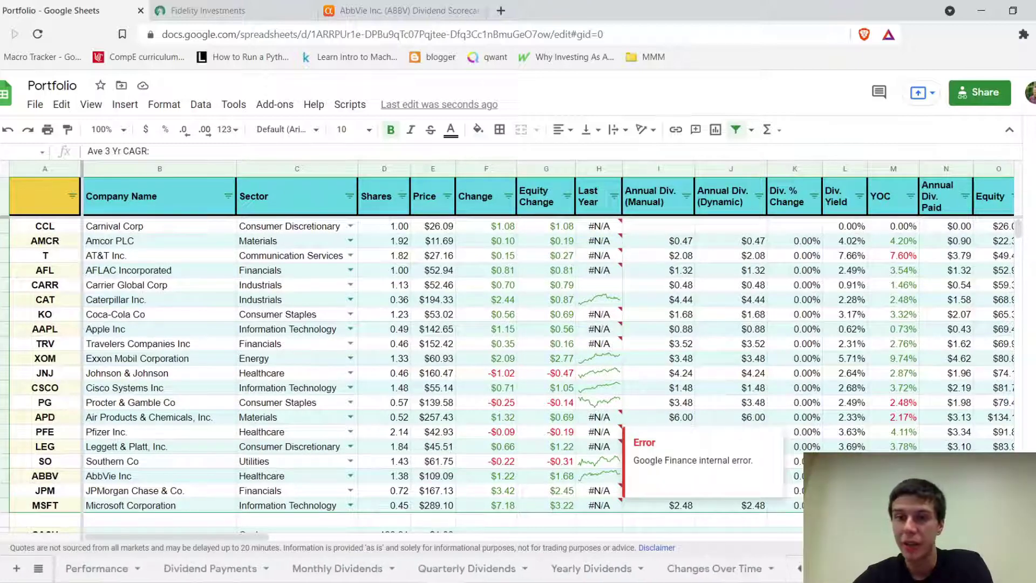
{"action": "left_click", "coordinate": [699, 572]}
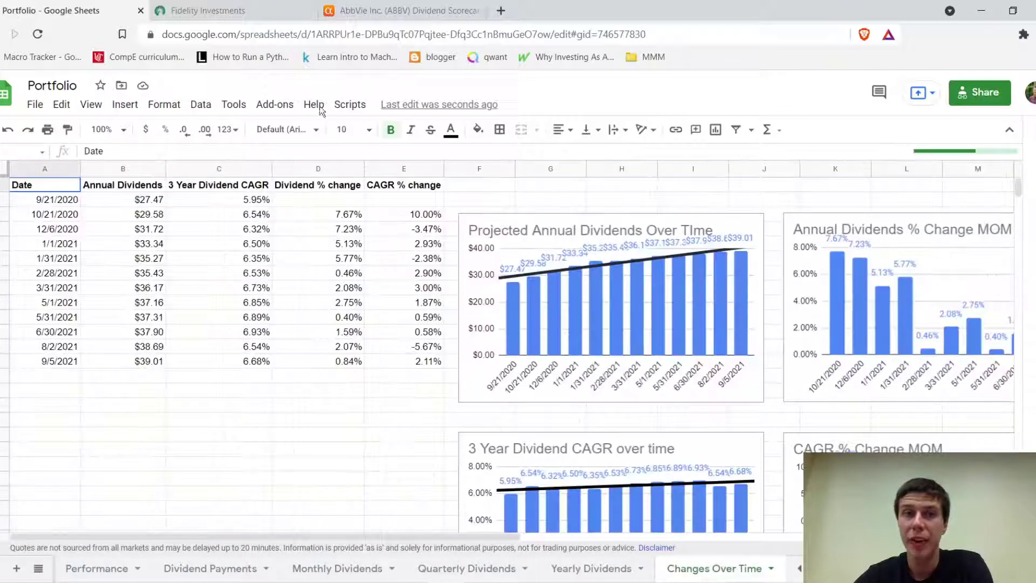
{"action": "left_click", "coordinate": [352, 106]}
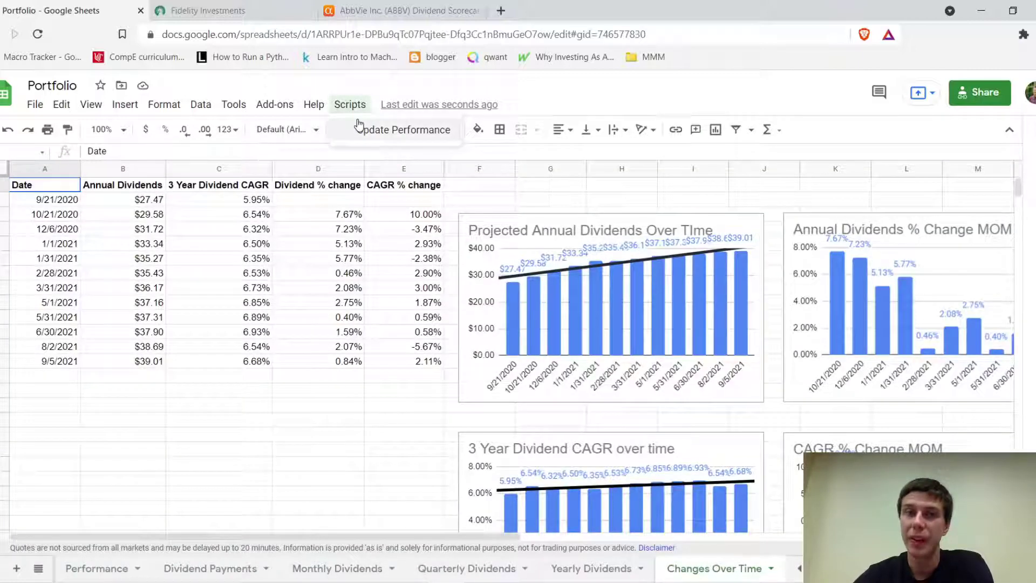
{"action": "left_click", "coordinate": [356, 128]}
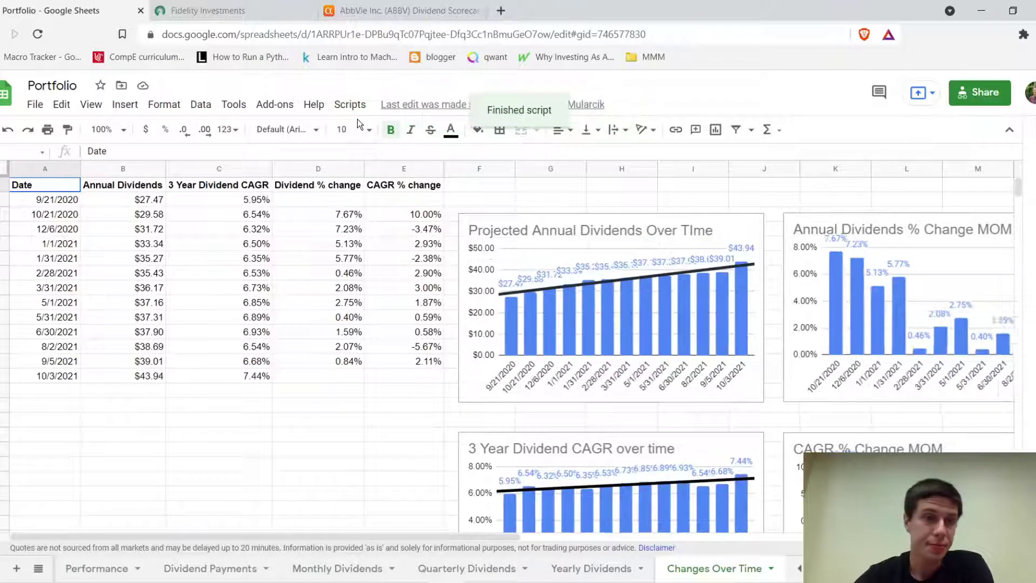
Check the new row's 12.62% dividend and 11.37% CAGR change formulas in D14, E14 and E15
{"action": "left_click", "coordinate": [316, 378]}
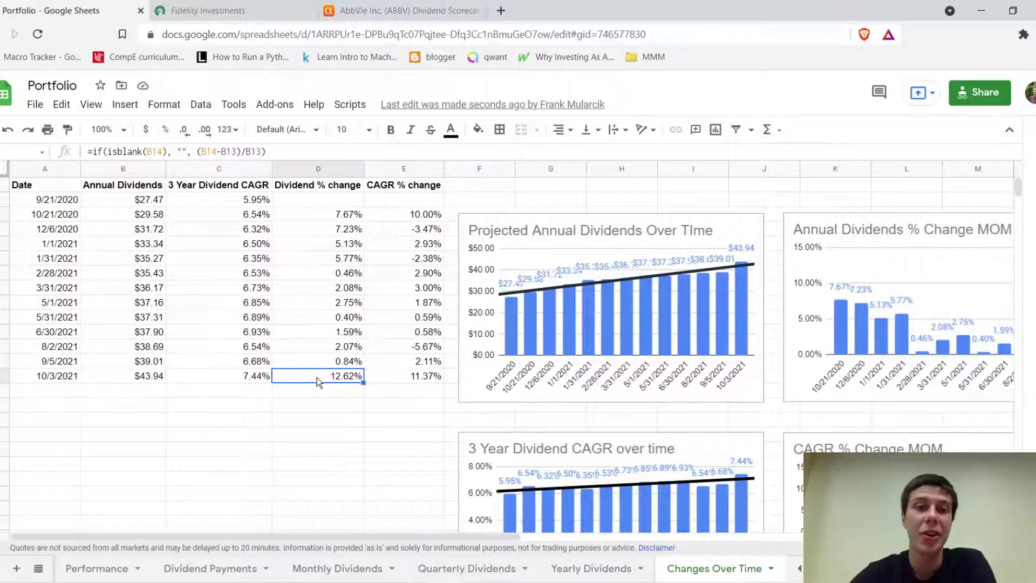
{"action": "left_click", "coordinate": [398, 376]}
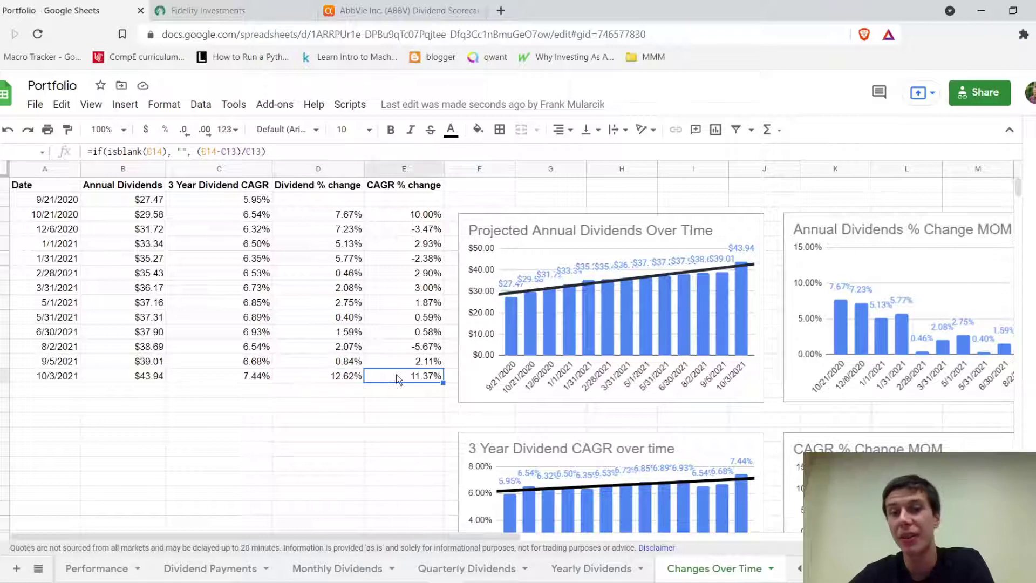
{"action": "left_click", "coordinate": [390, 390]}
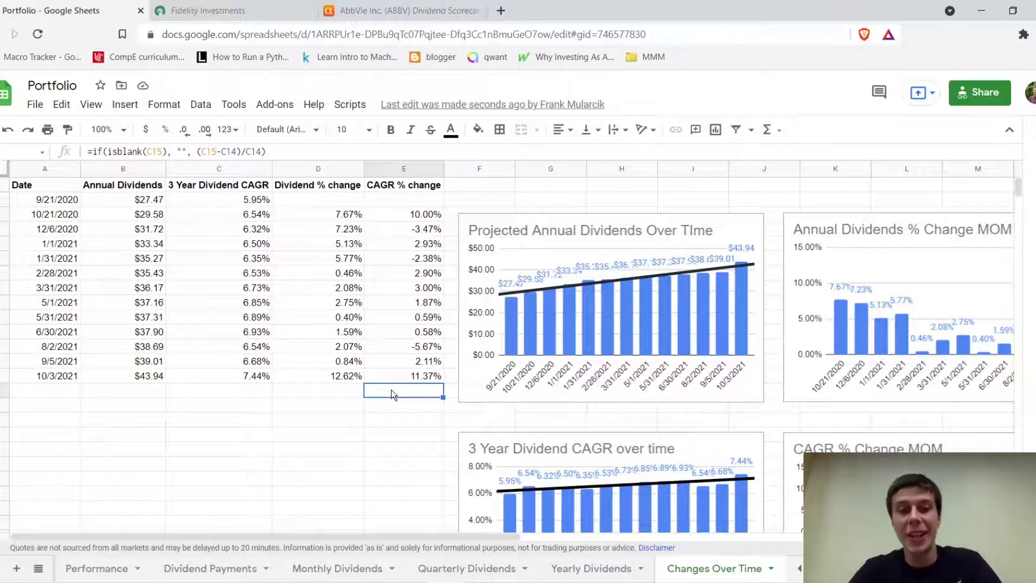
Review the Performance sheet's returns, then return to the Summary sheet showing the ABBV row
{"action": "left_click", "coordinate": [96, 571]}
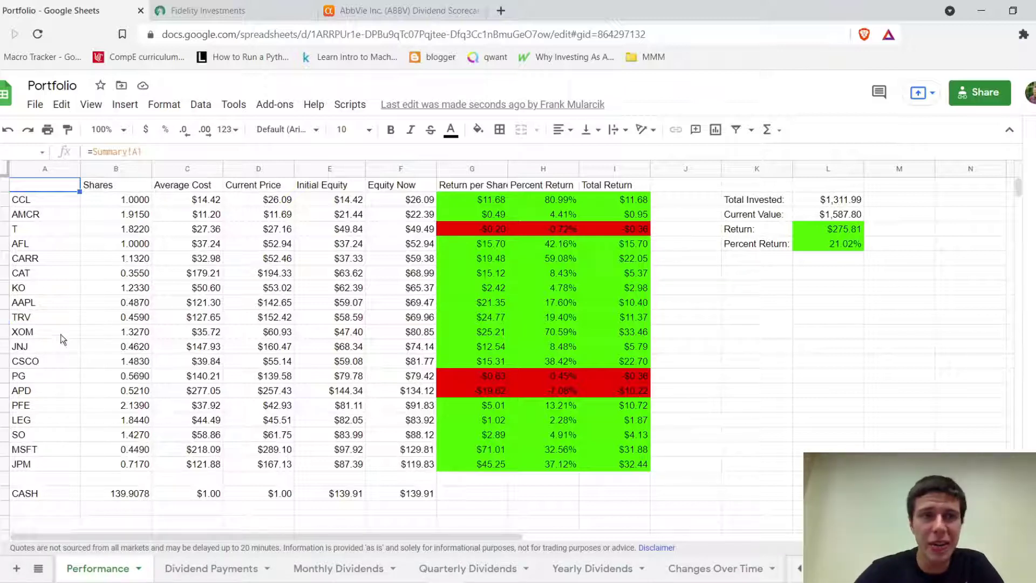
{"action": "left_click", "coordinate": [799, 568]}
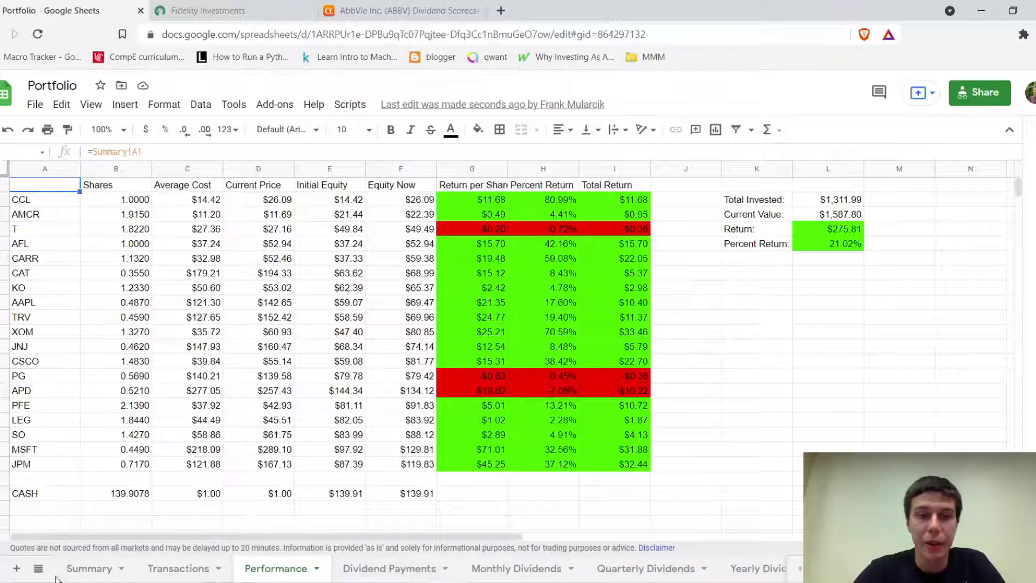
{"action": "left_click", "coordinate": [87, 571]}
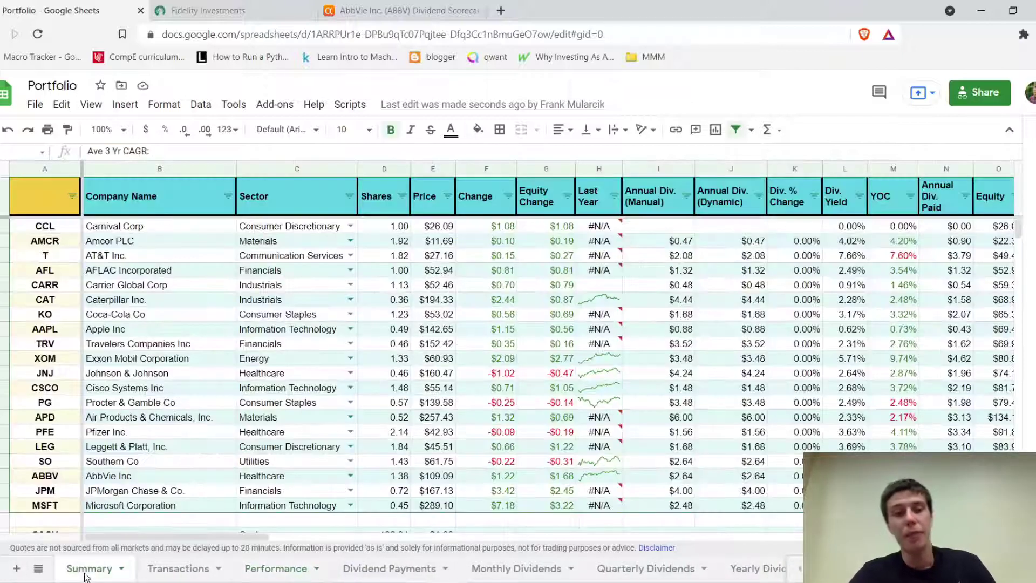